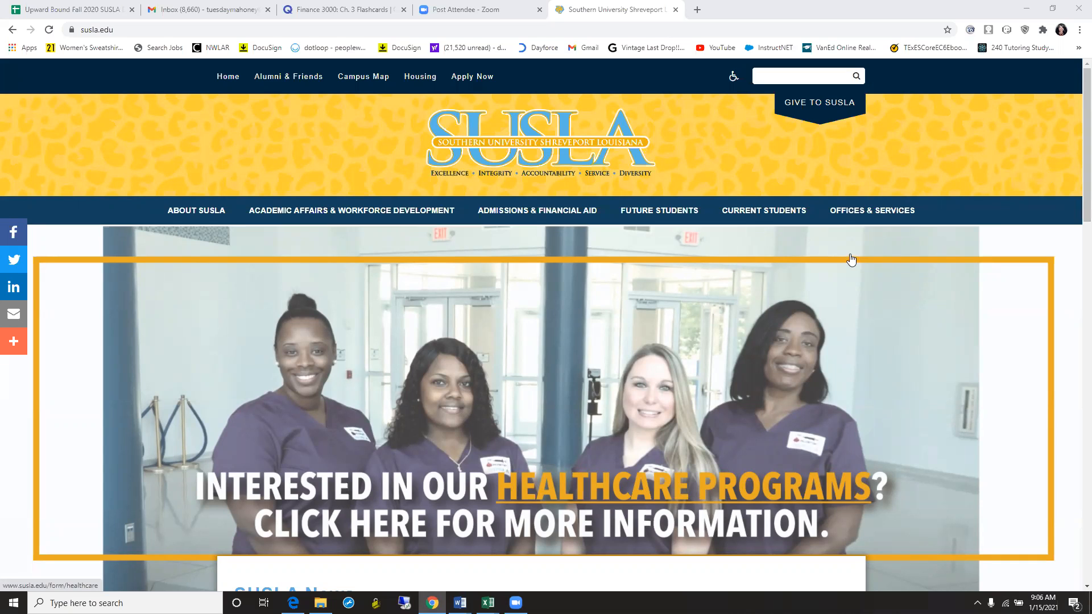
- Go to College Access > Dual Enrollment and open the 'Apply to SUSLA Dual Enrollment' application instructions
click(849, 216)
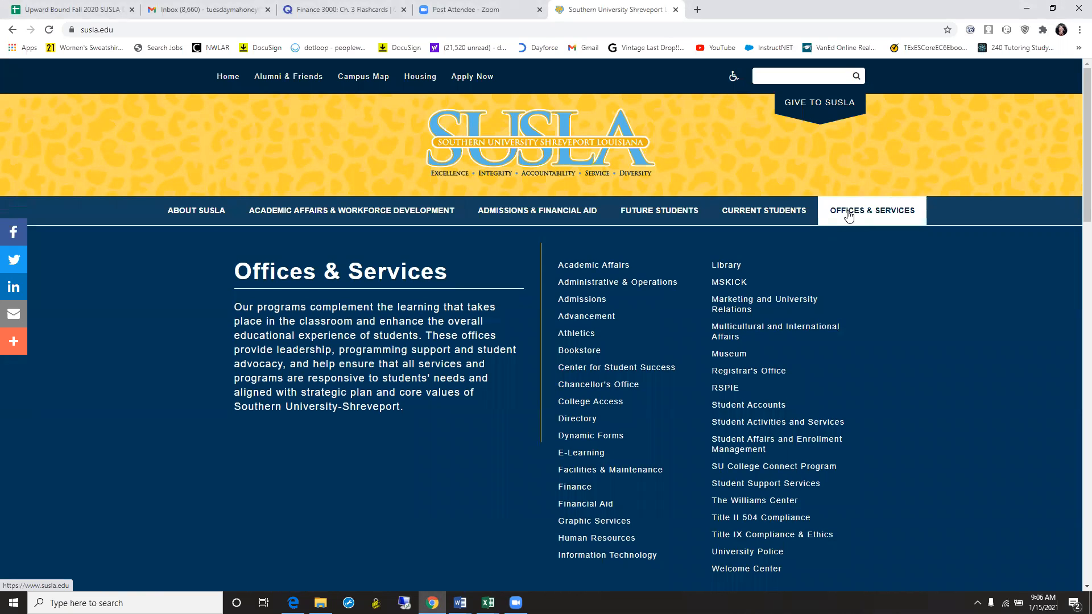
click(608, 403)
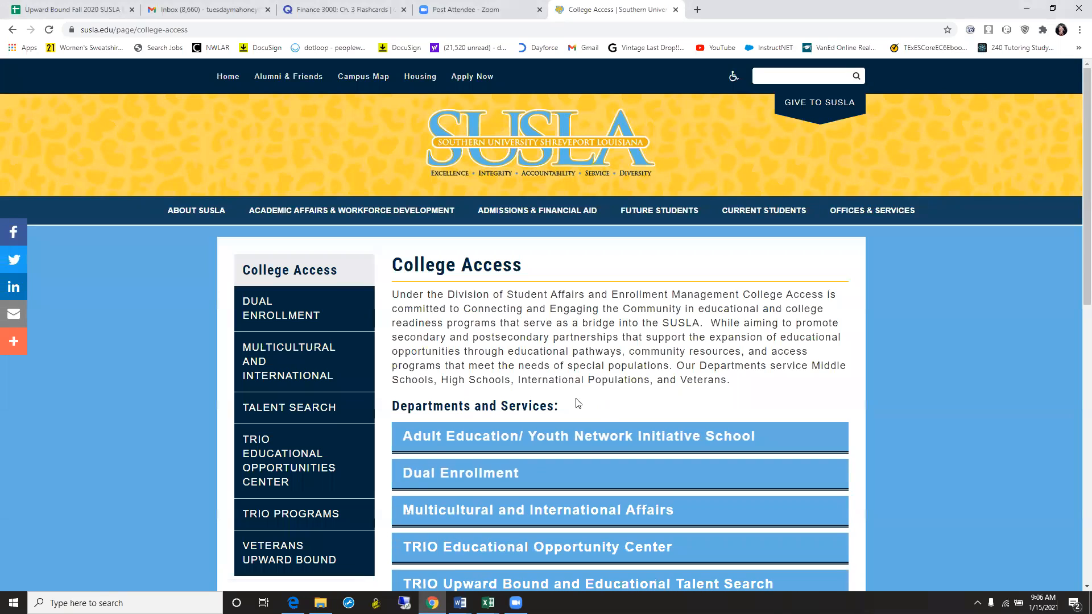
click(275, 312)
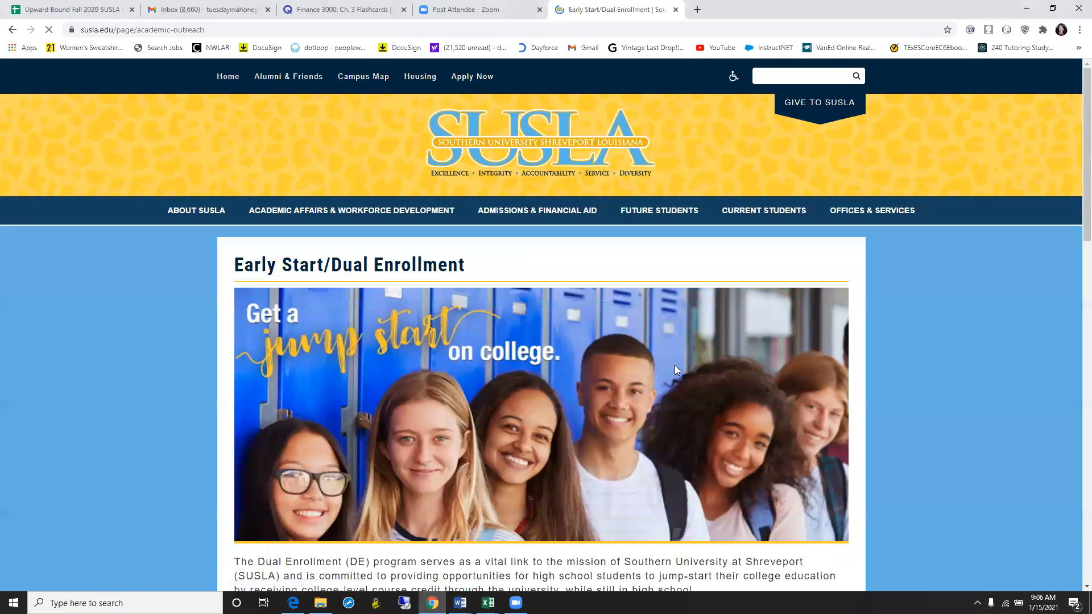
scroll(1077, 193, down, 1)
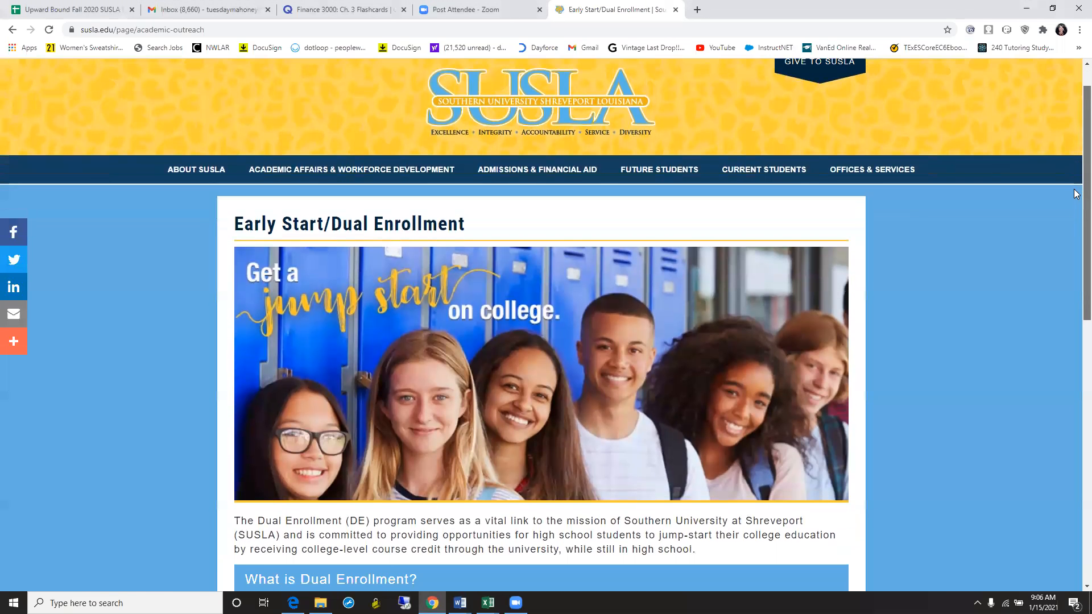
scroll(1077, 193, down, 4)
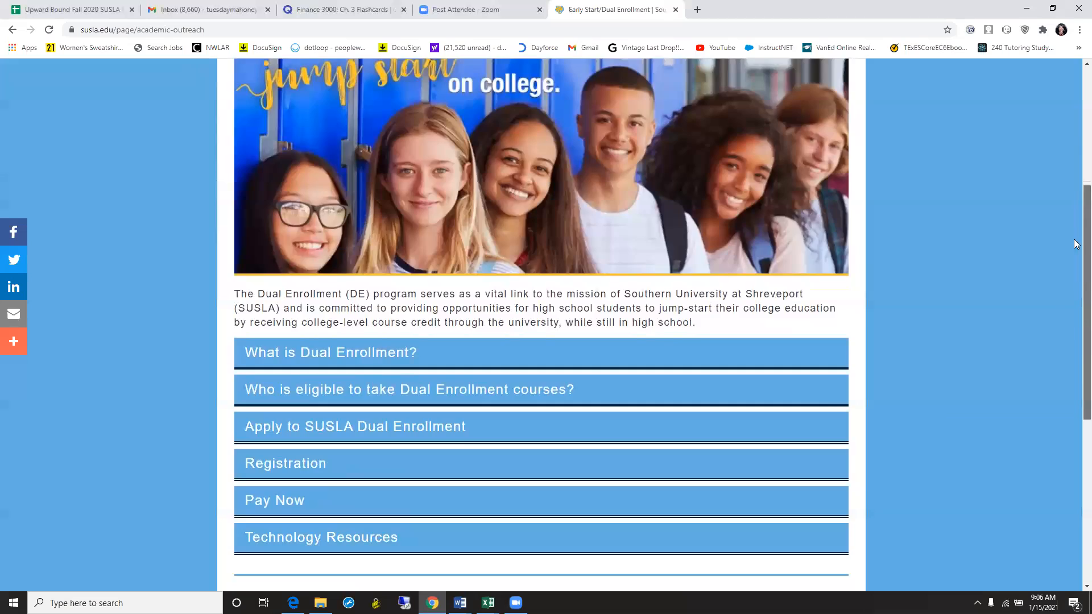
scroll(1077, 244, up, 5)
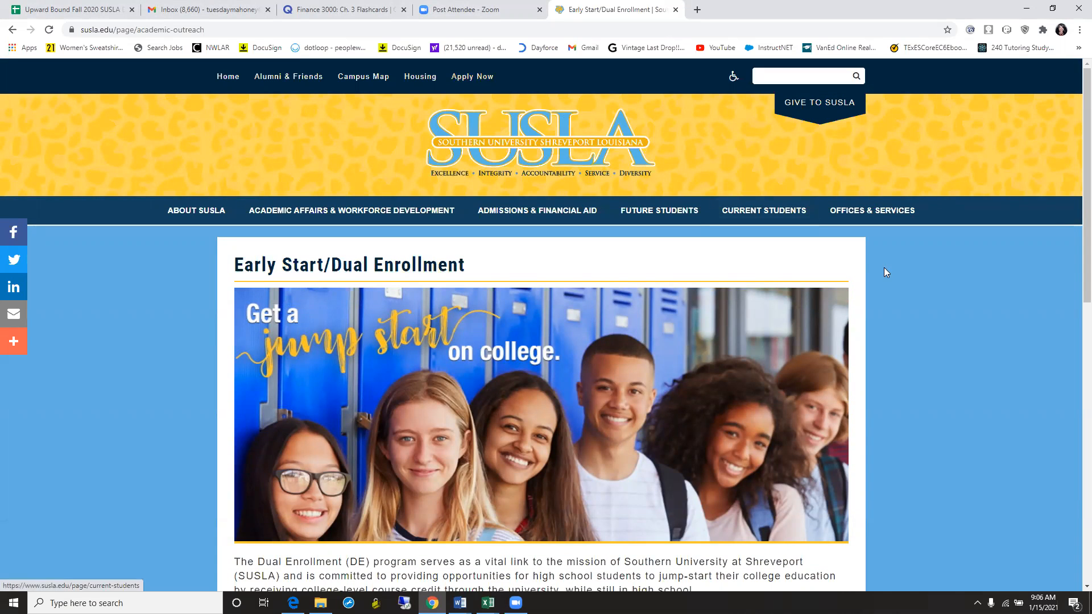
scroll(1076, 169, down, 6)
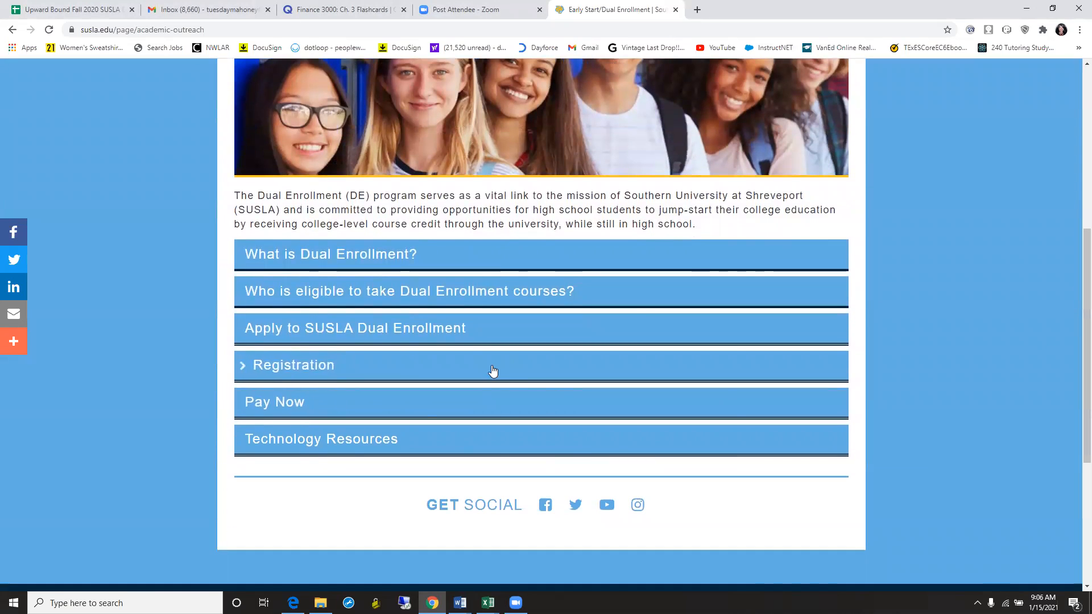
click(351, 336)
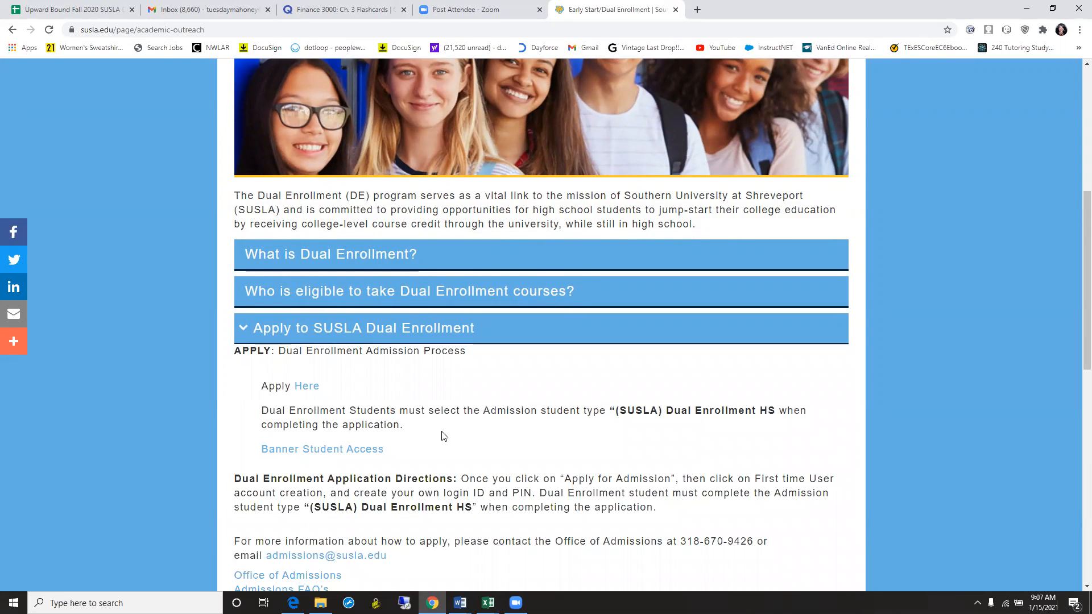
click(304, 387)
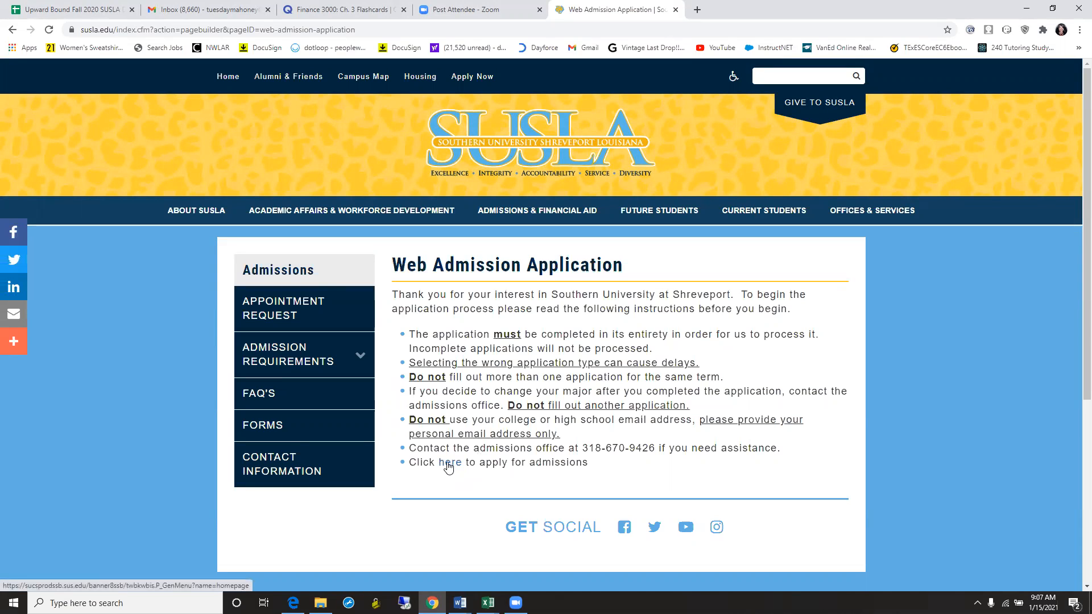
click(449, 465)
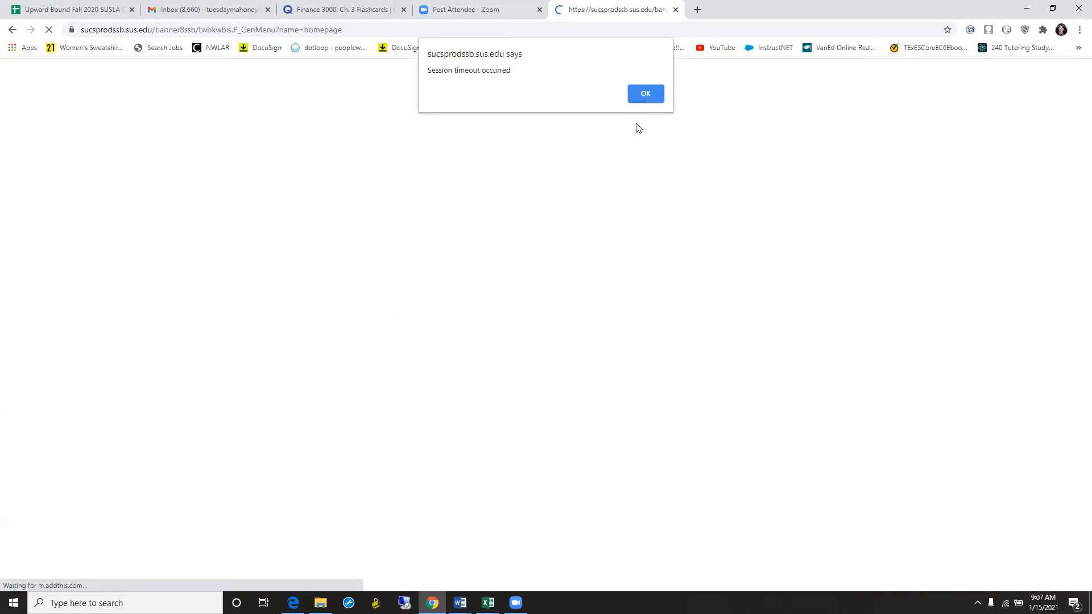
click(645, 95)
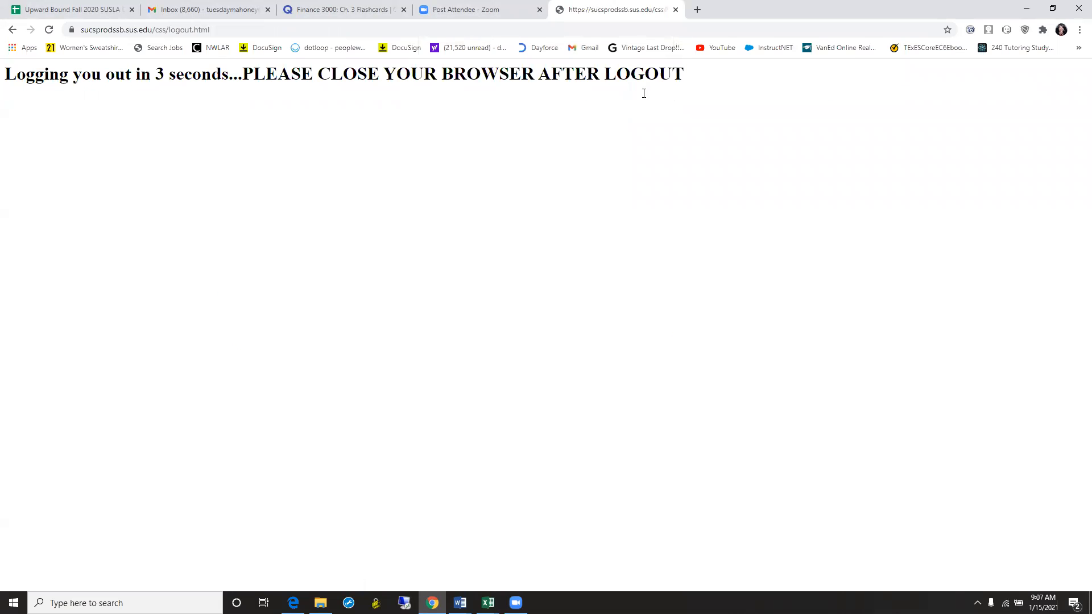
click(556, 29)
text(susl)
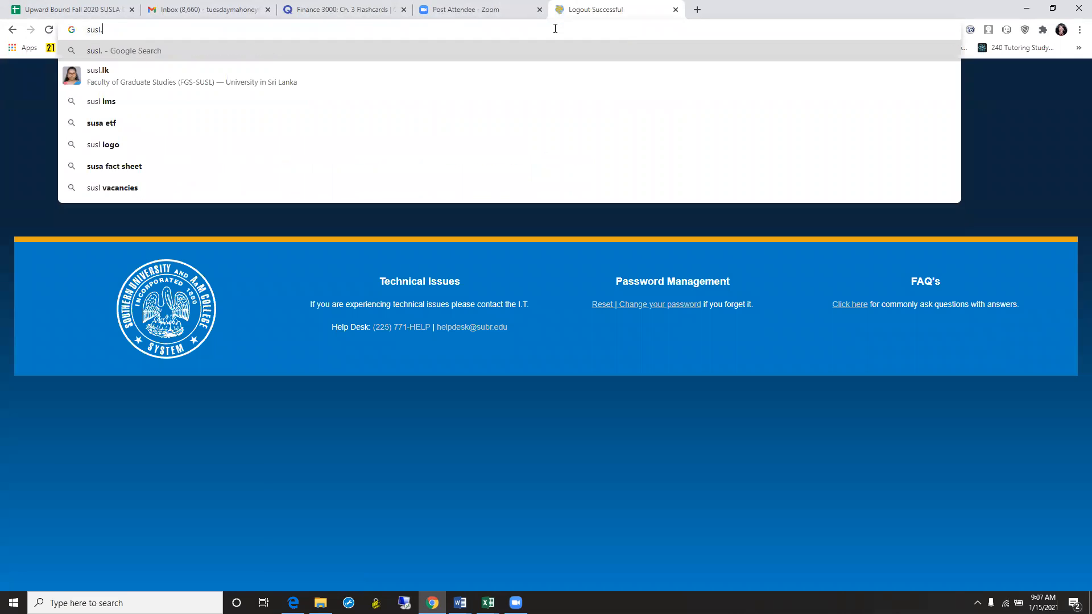
text(a)
key(Return)
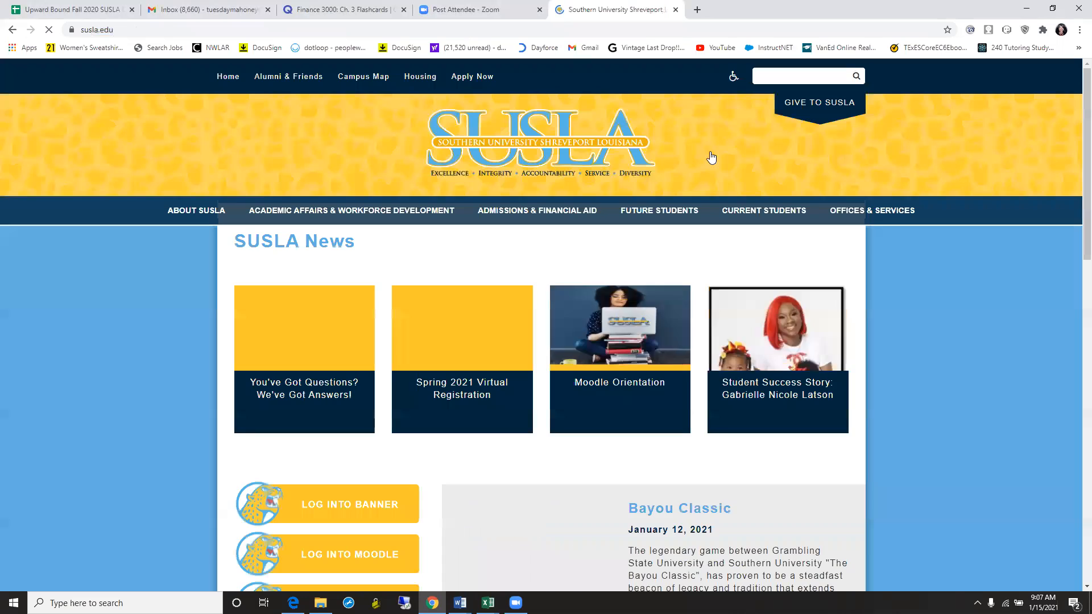
mouse_move(840, 217)
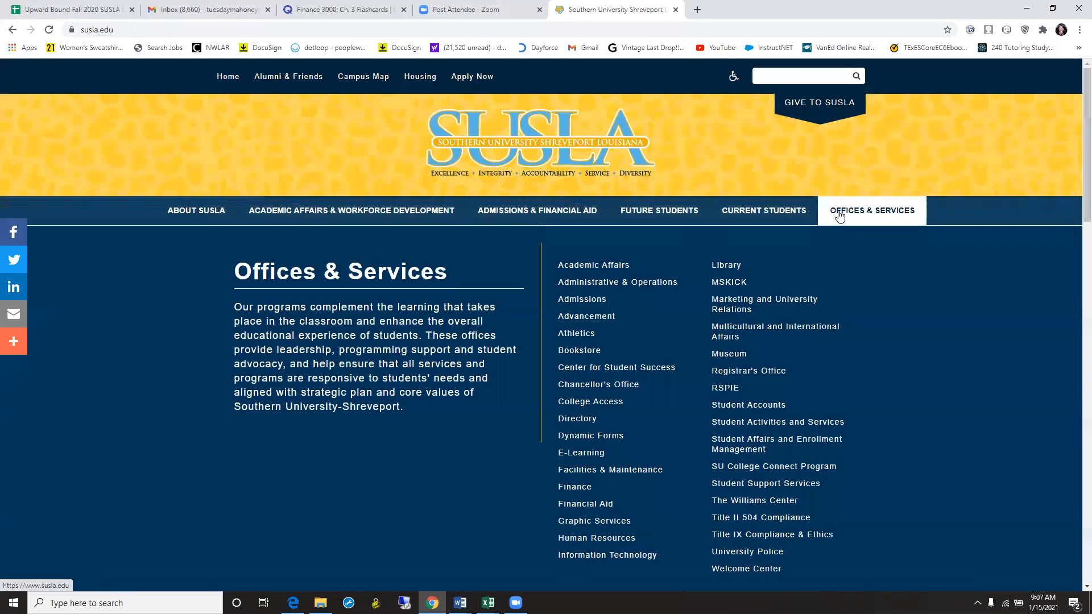
click(580, 401)
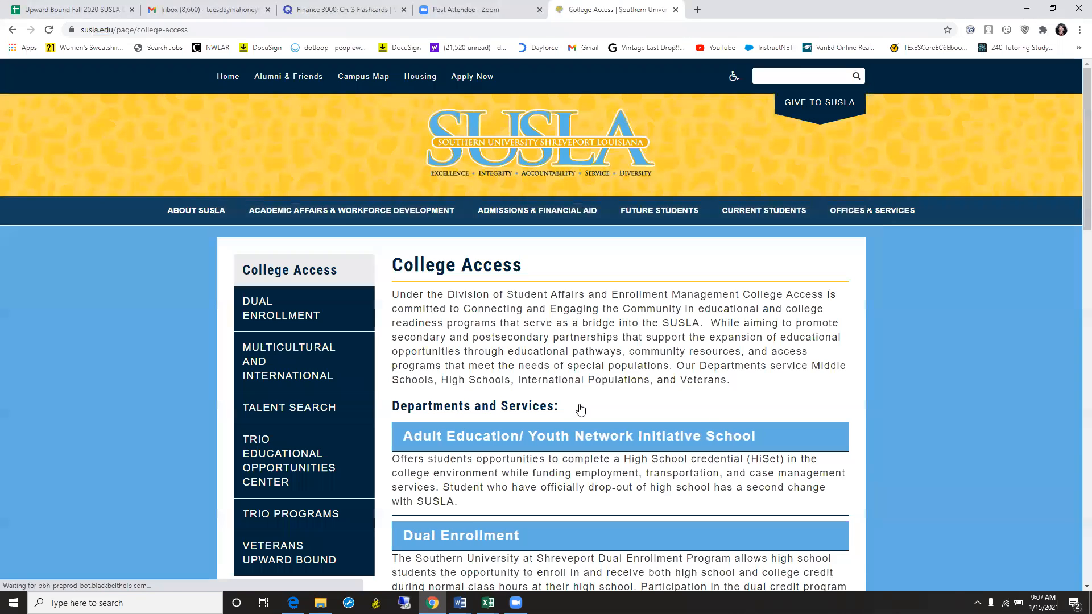
click(317, 320)
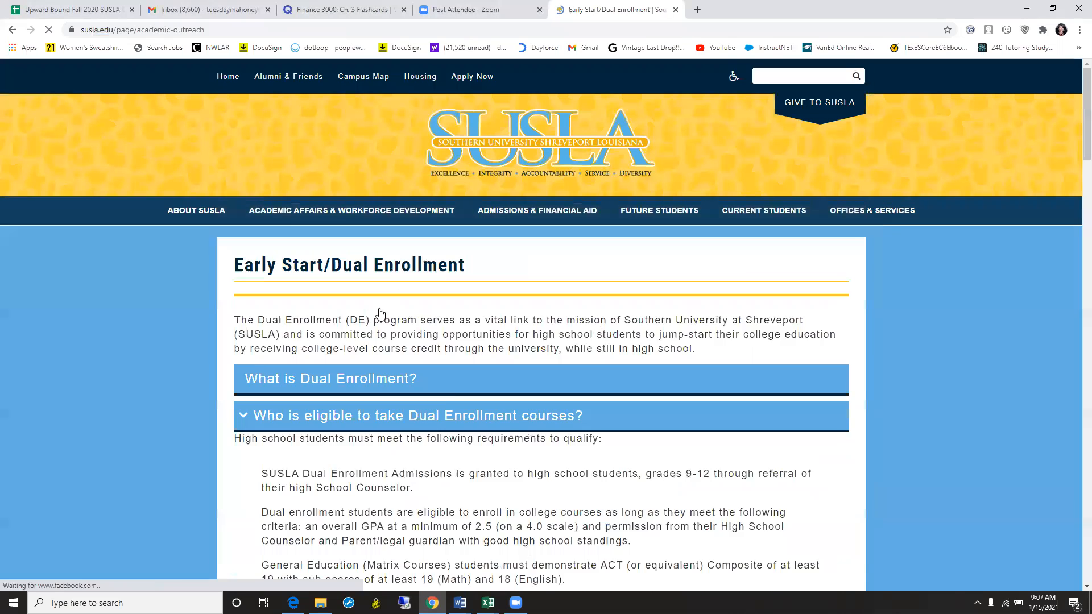
scroll(1077, 305, down, 8)
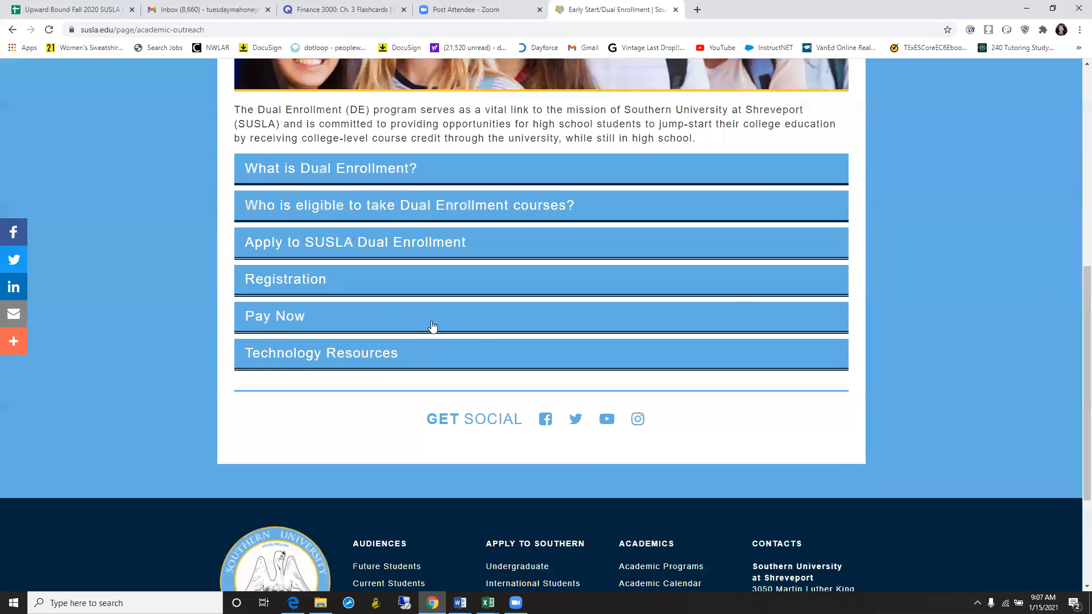
click(291, 244)
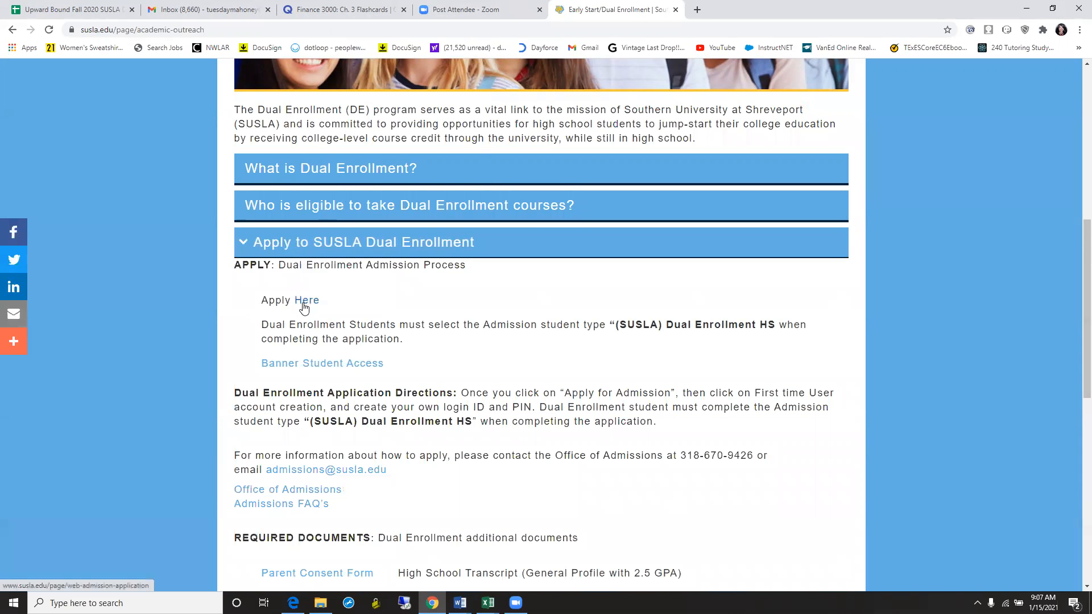
click(305, 304)
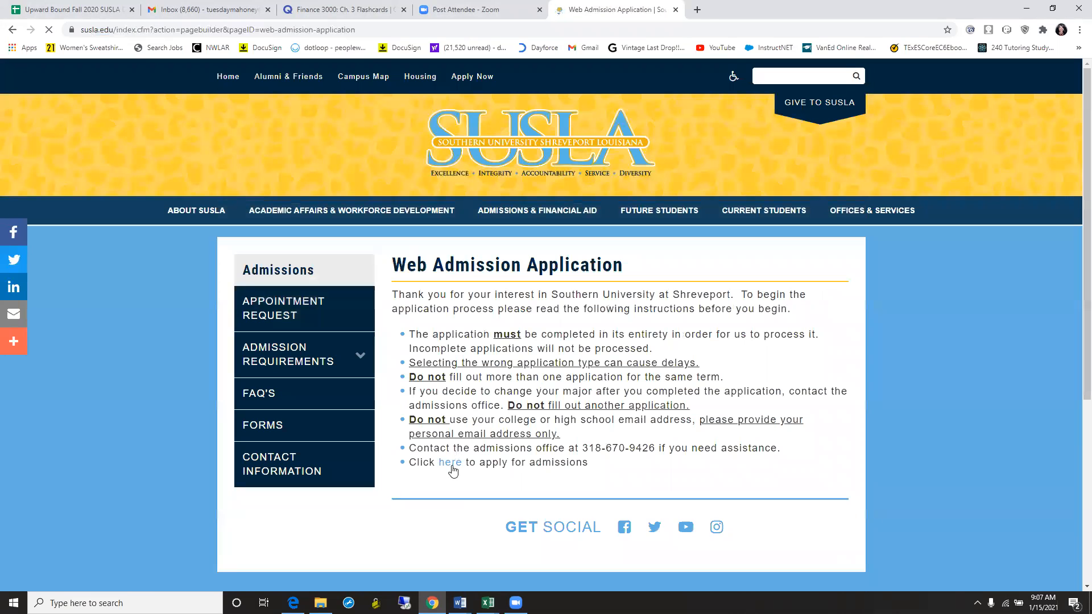
- Open the Banner admissions homepage, choose Apply for Admission, and go to first-time user login
click(451, 464)
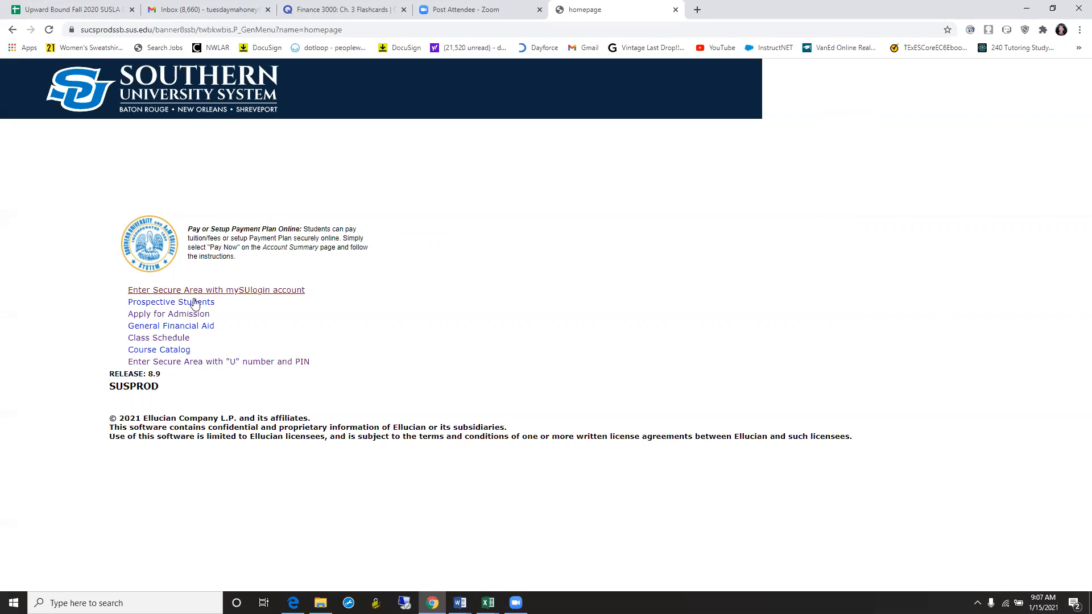
click(189, 316)
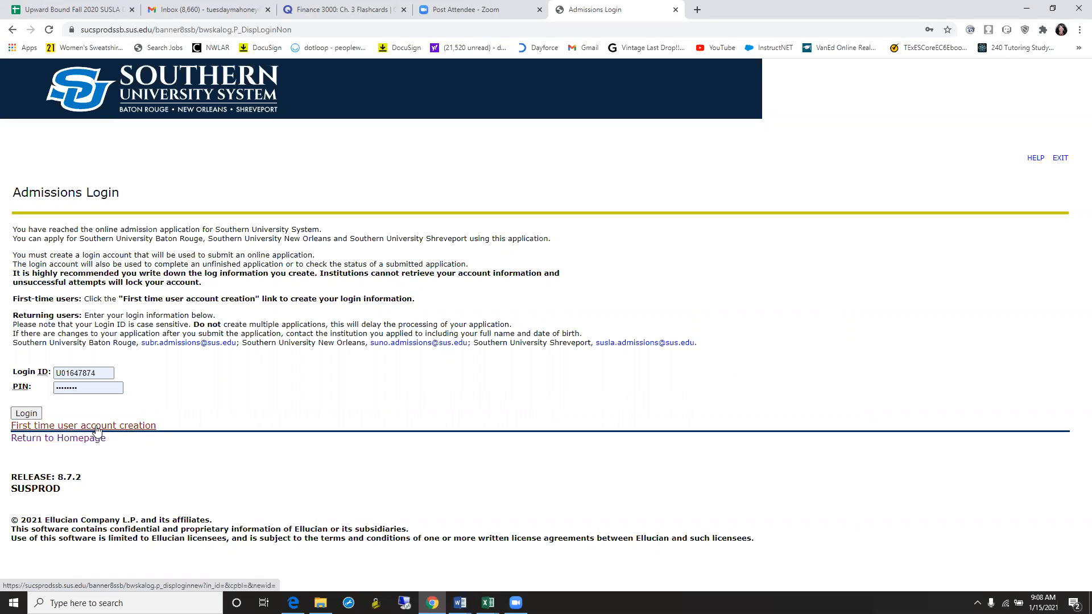
click(97, 427)
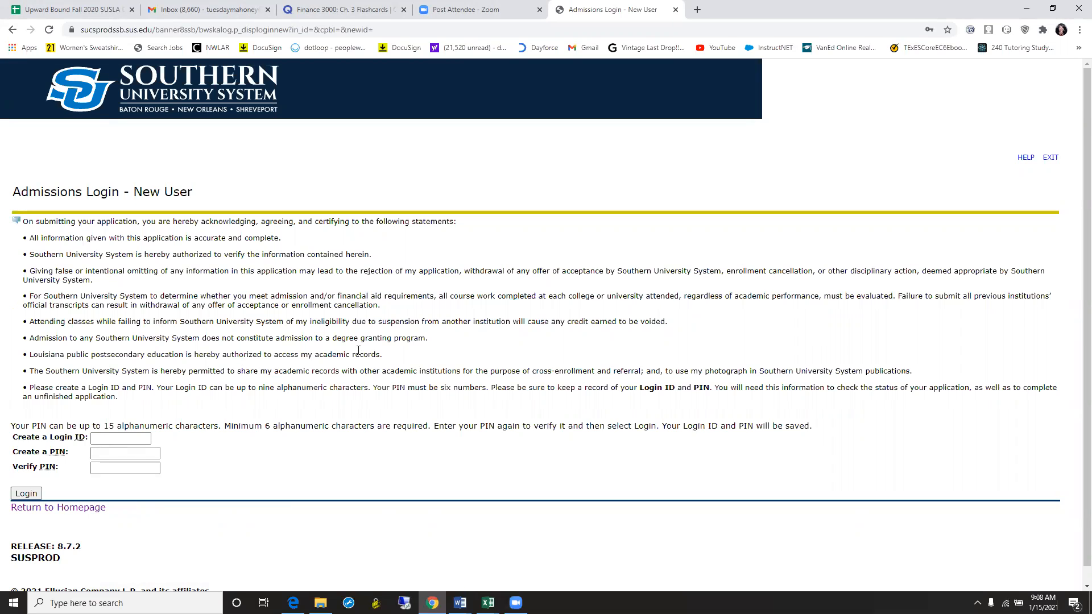
- Enter a new all-lowercase Login ID built from the applicant's name
click(129, 437)
text(Kamal)
key(BackSpace)
key(BackSpace)
text(Harris)
click(125, 456)
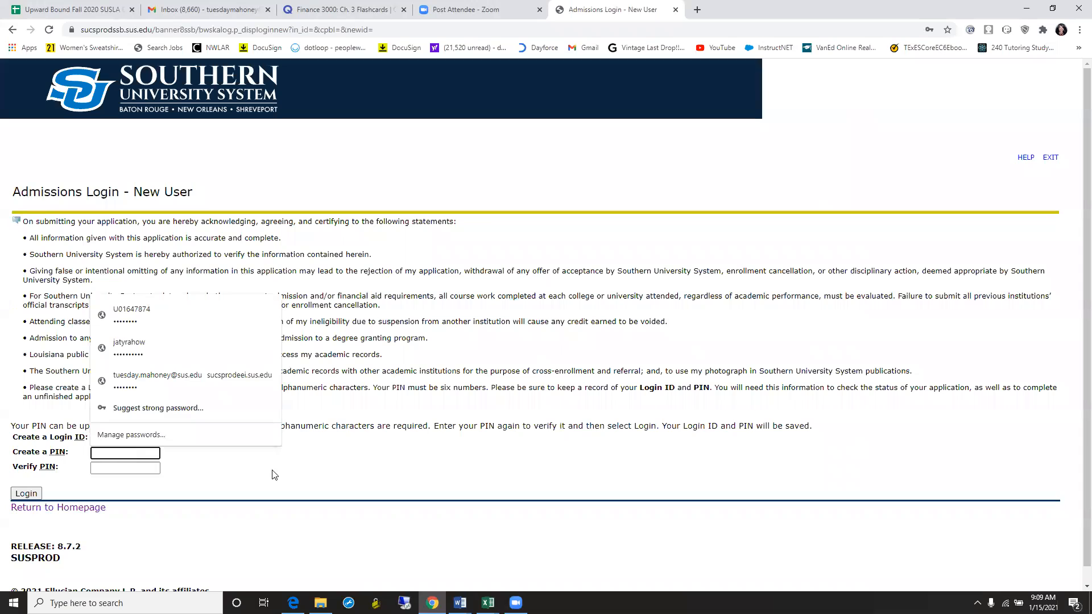
click(103, 438)
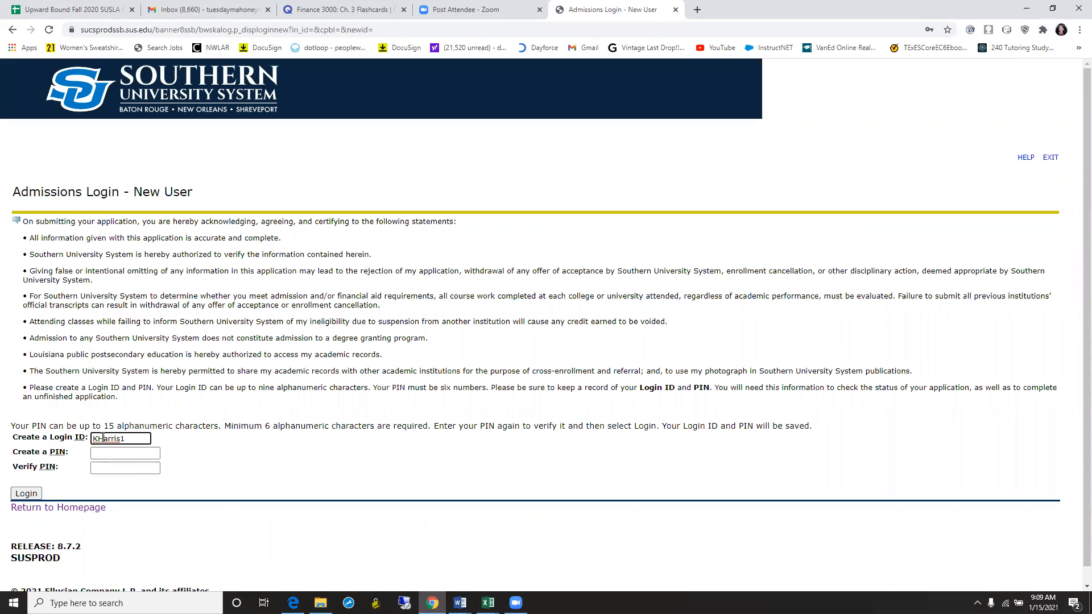
key(Delete)
text(h)
key(BackSpace)
text(kh)
- Create and confirm the six-digit PIN, then log in
click(126, 458)
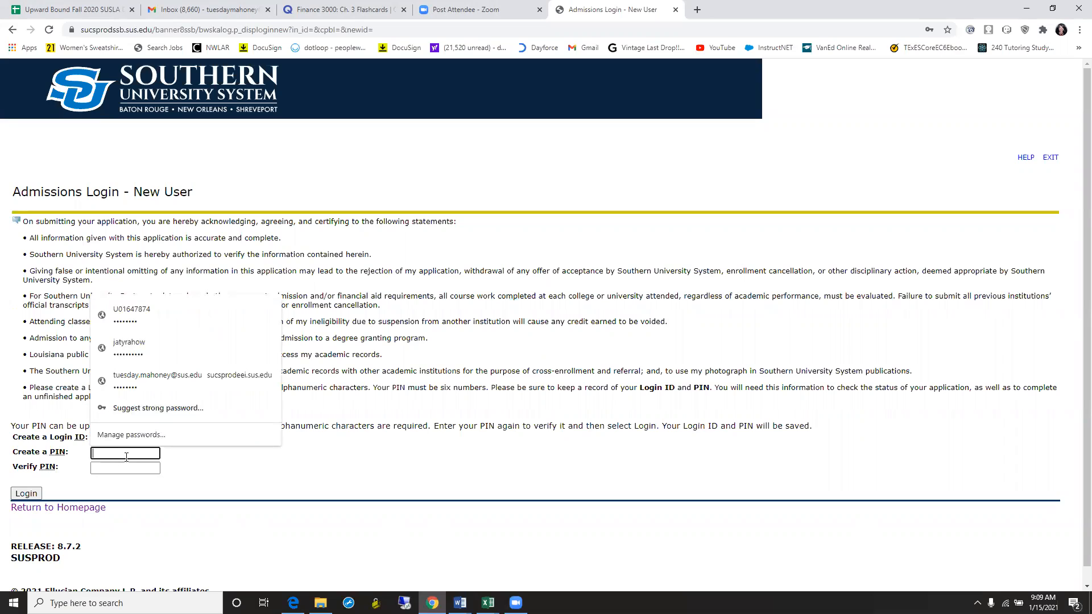
text(11111)
click(122, 468)
text(11111)
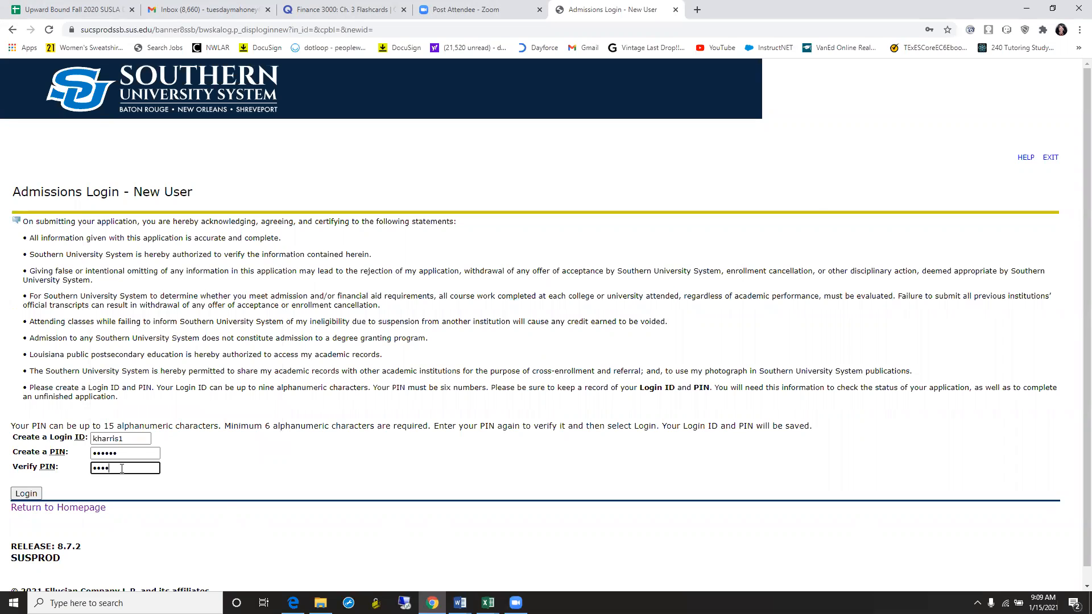
click(167, 493)
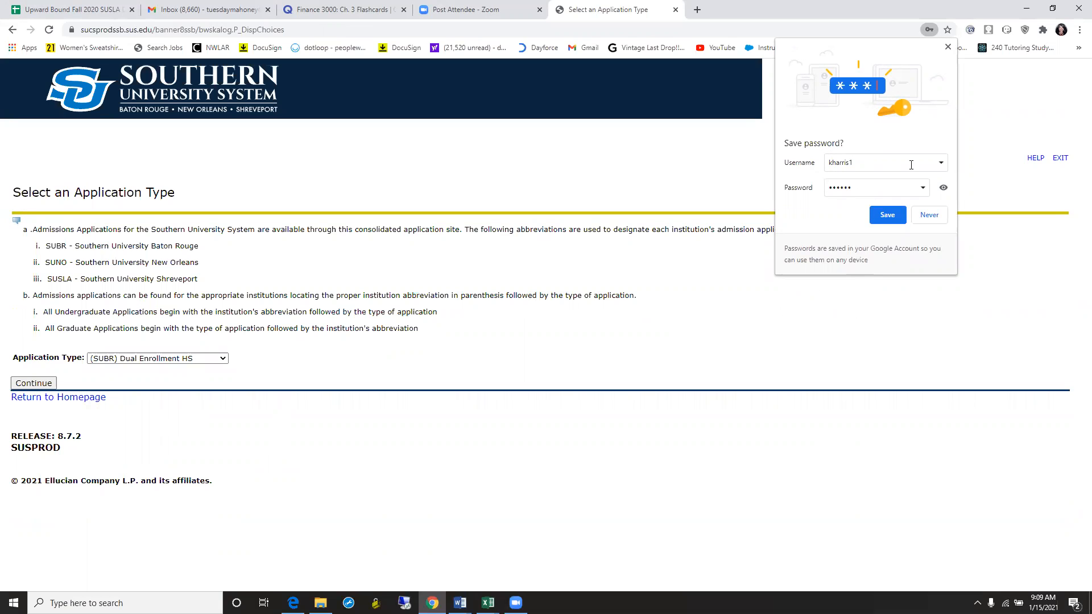
- Decline Chrome's password saving and choose (SUSLA) Dual Enrollment HS as the application type
click(942, 219)
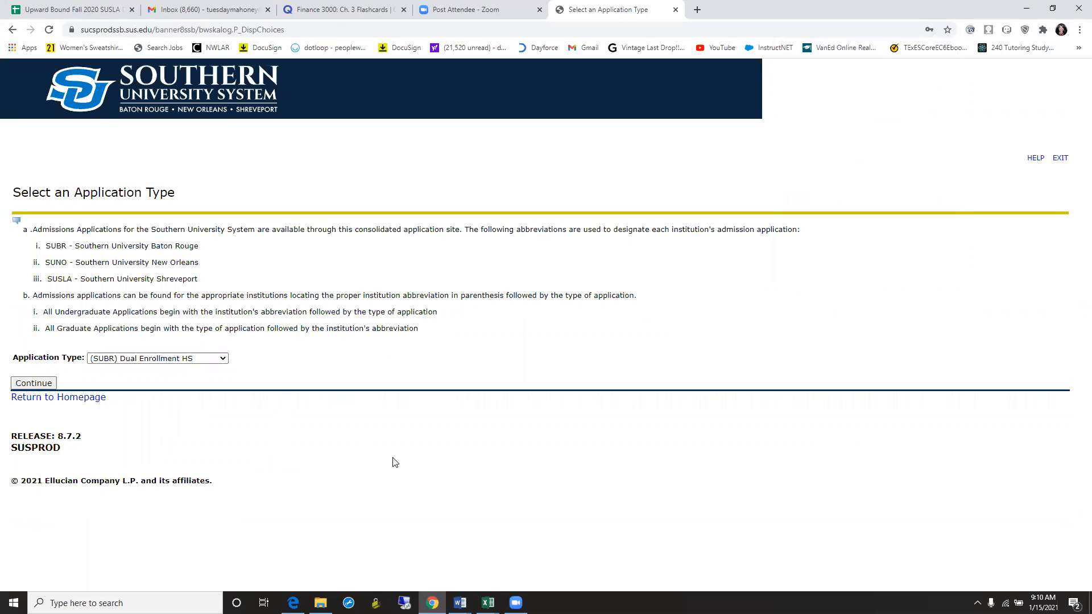
click(225, 360)
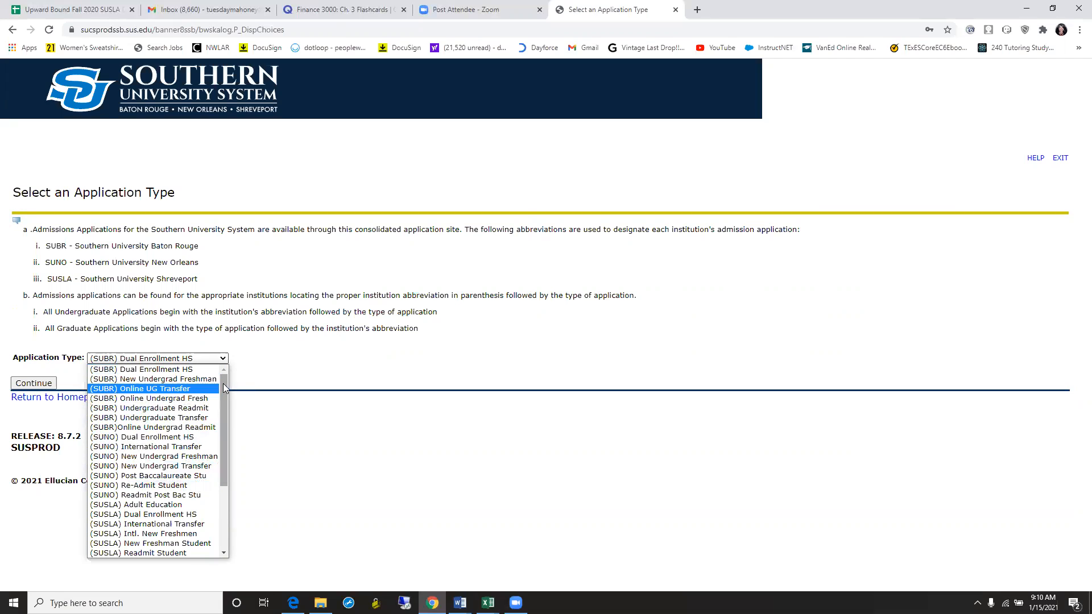
drag(222, 386, 229, 474)
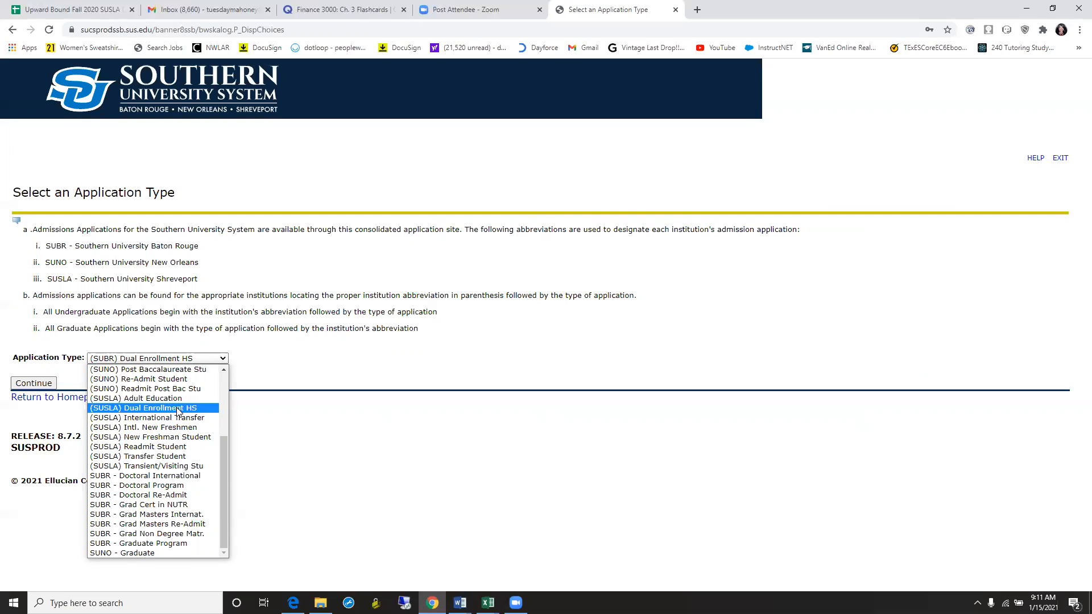
click(121, 408)
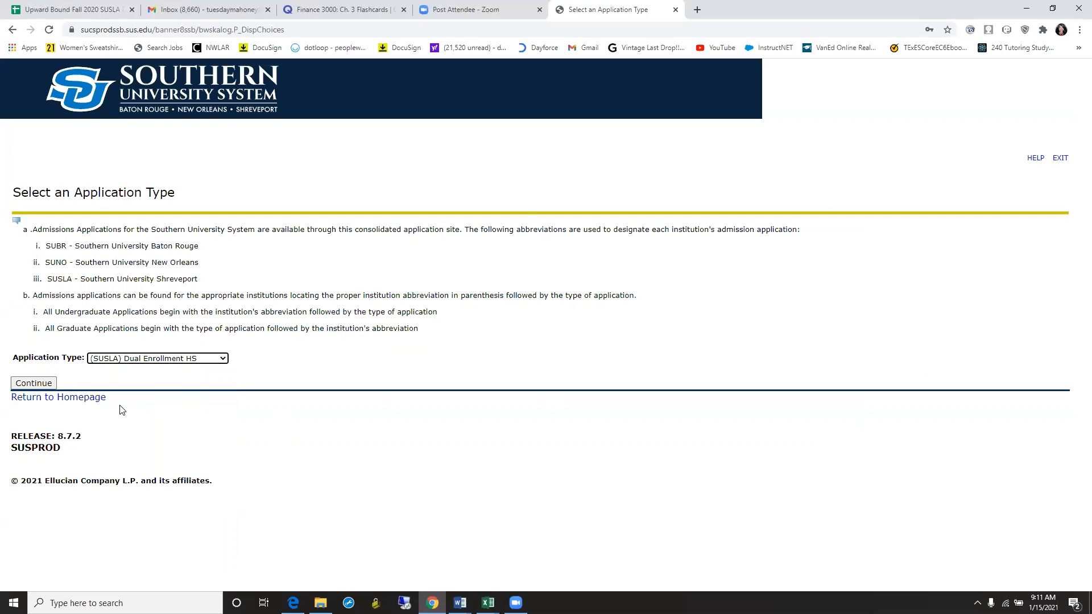
- Continue to the application form and select the SUSLA - 2021 Spring admission term
click(34, 384)
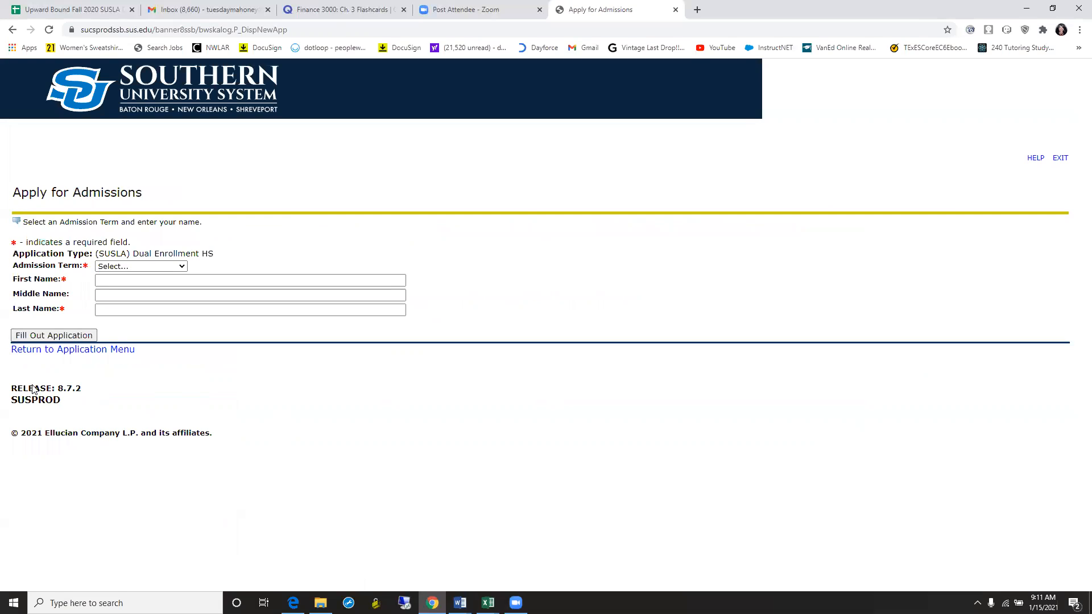
click(182, 267)
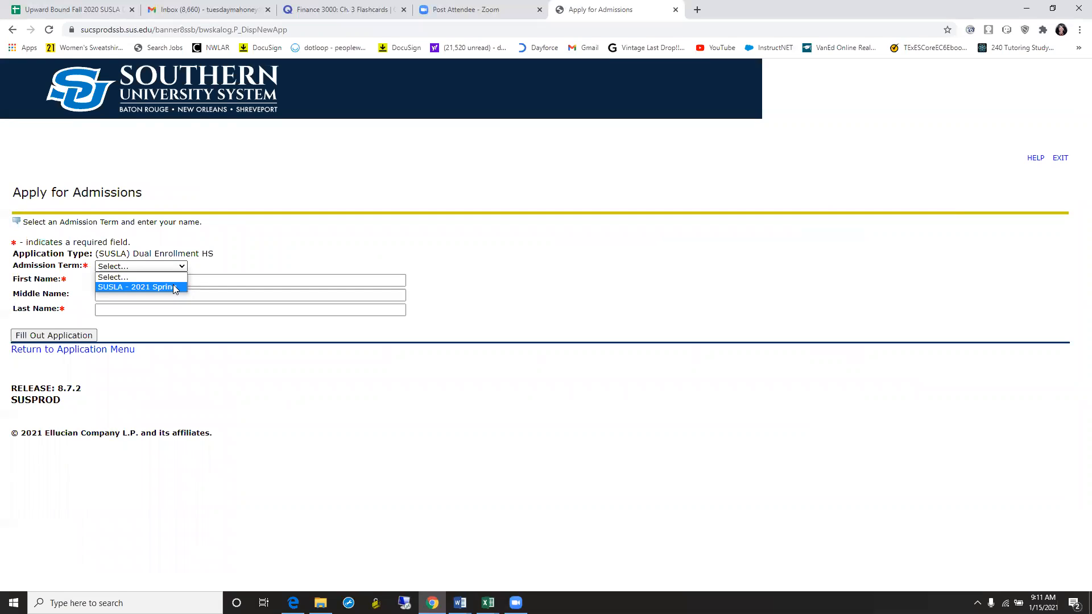
click(173, 288)
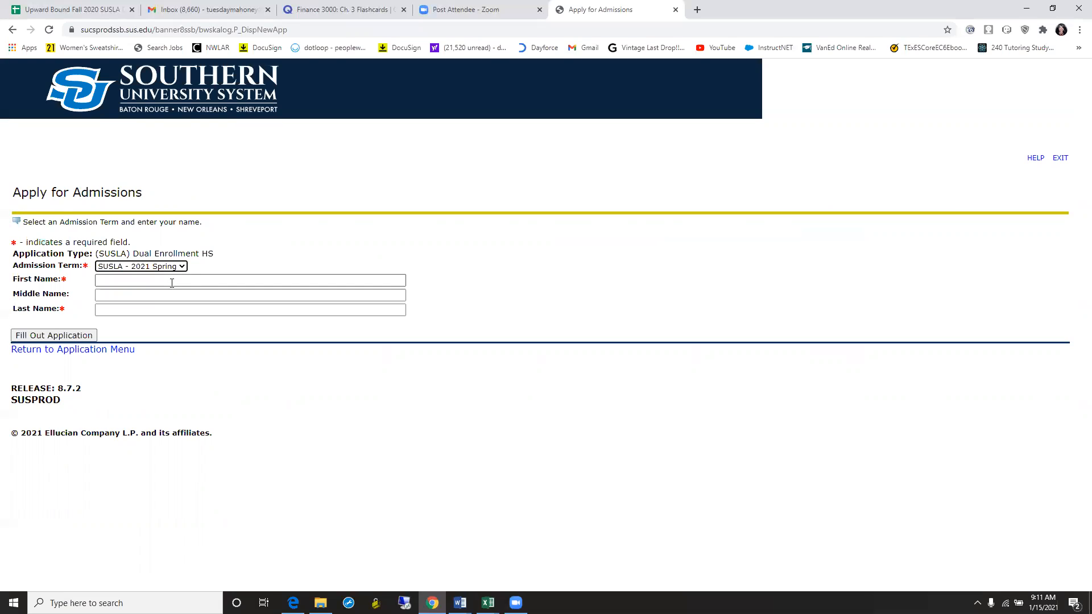
- Enter the applicant's first and last name and create the application
click(173, 282)
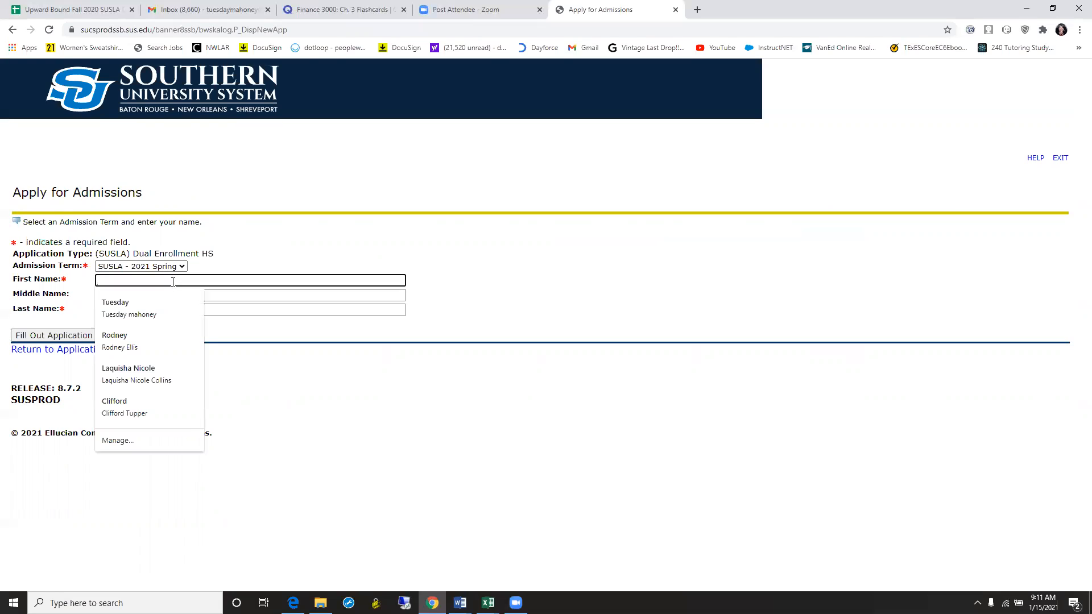
text(Kamala)
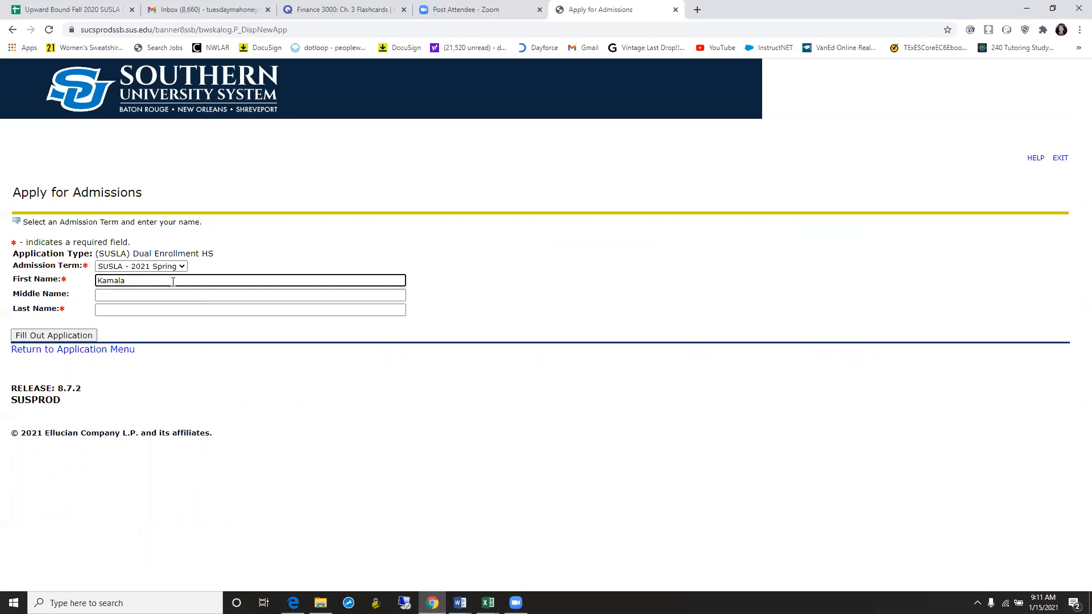
click(155, 305)
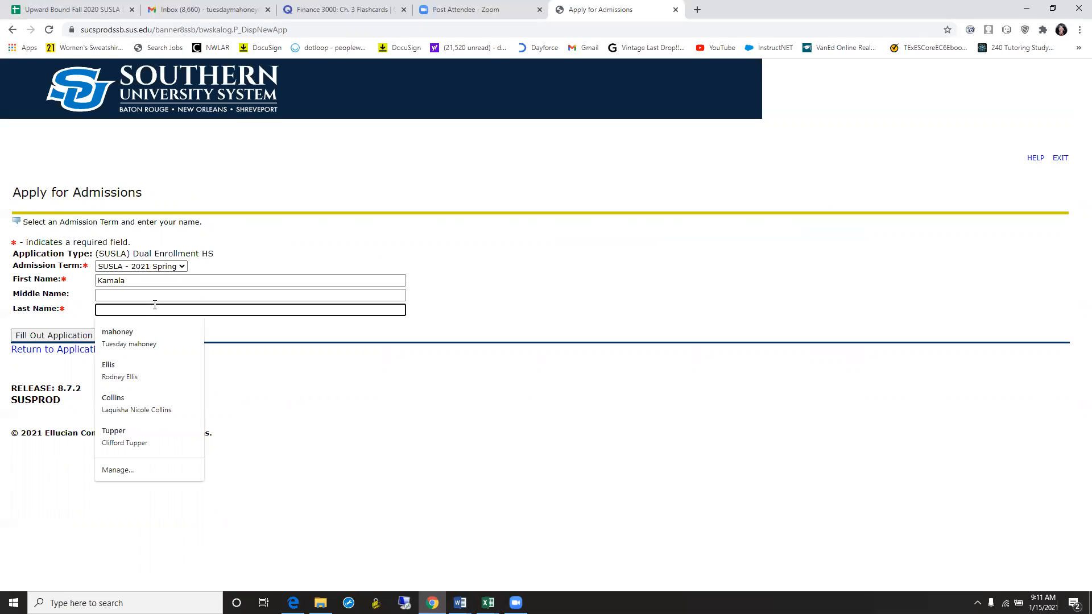
text(Harris)
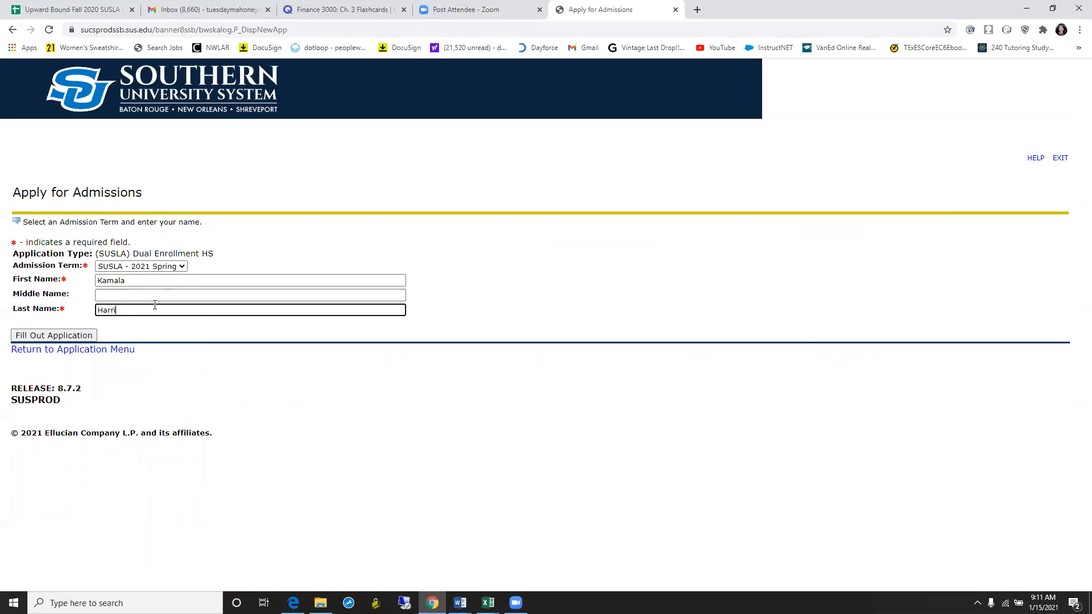
click(75, 337)
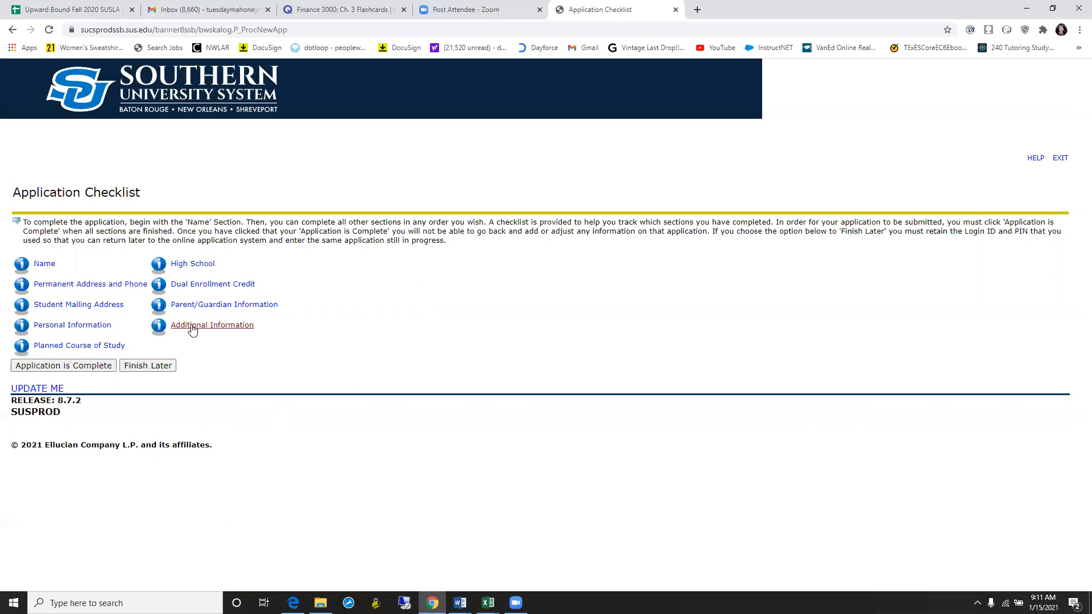
- Open the prefilled Name section and continue to Permanent Address and Phone
click(46, 266)
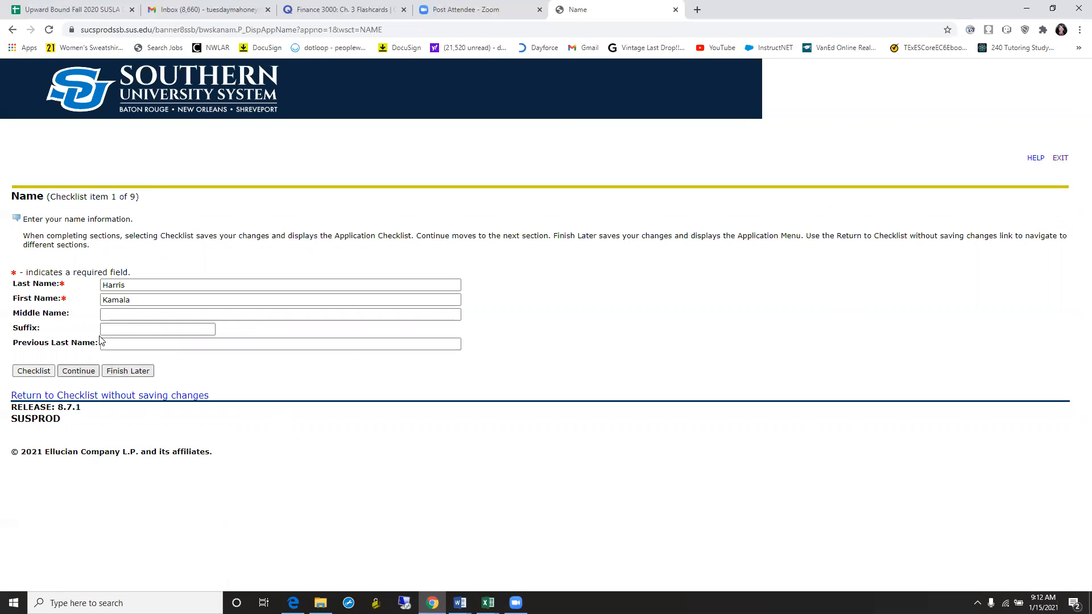
click(88, 374)
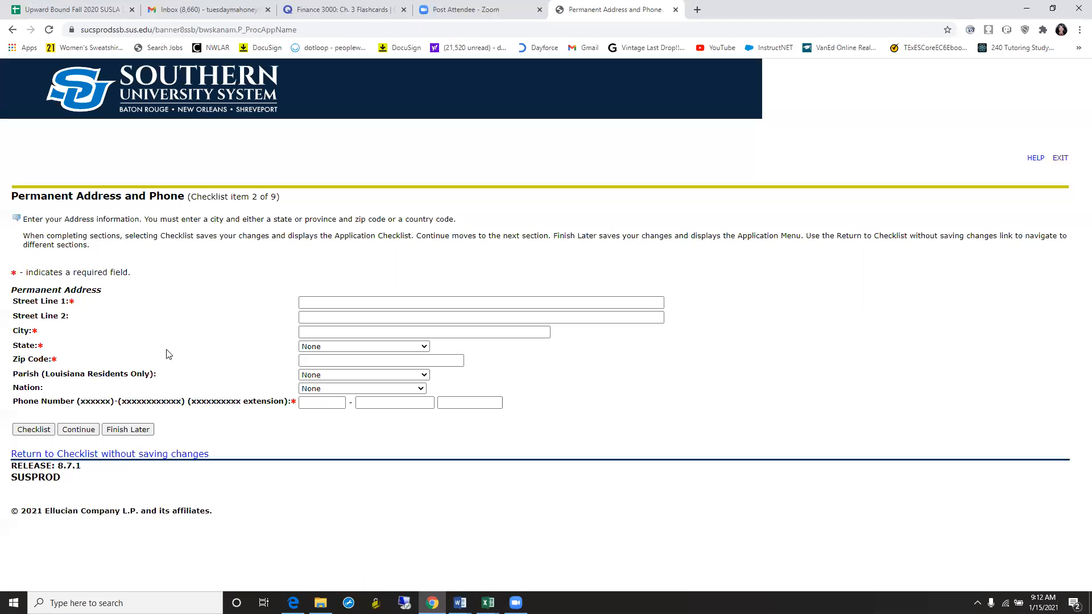
- Enter the applicant's street address, city, state Louisiana and zip code
click(308, 303)
text(3050 )
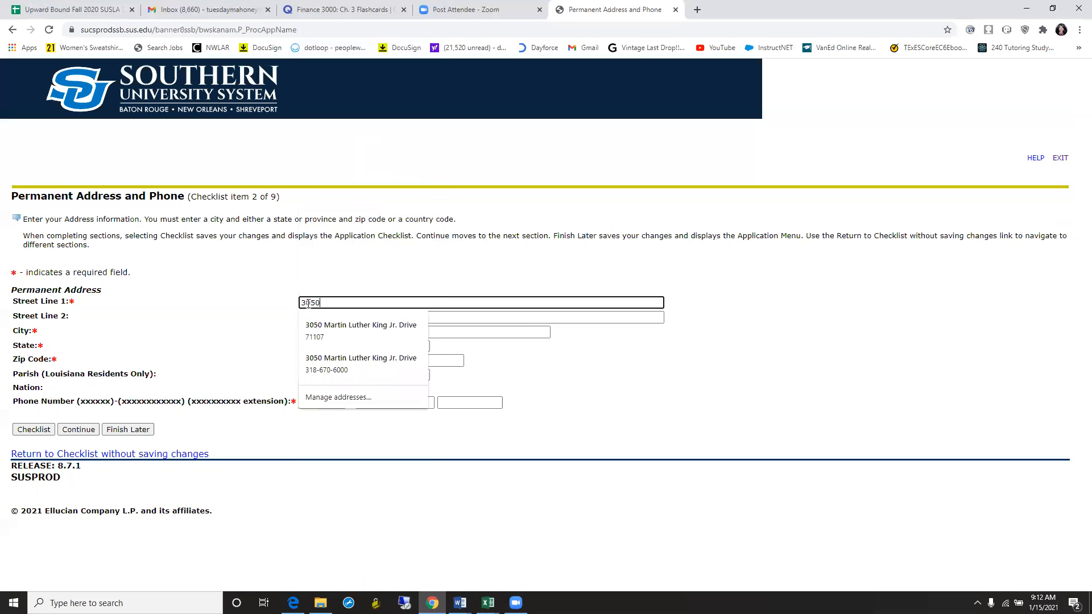
text(Martin Luther)
click(221, 343)
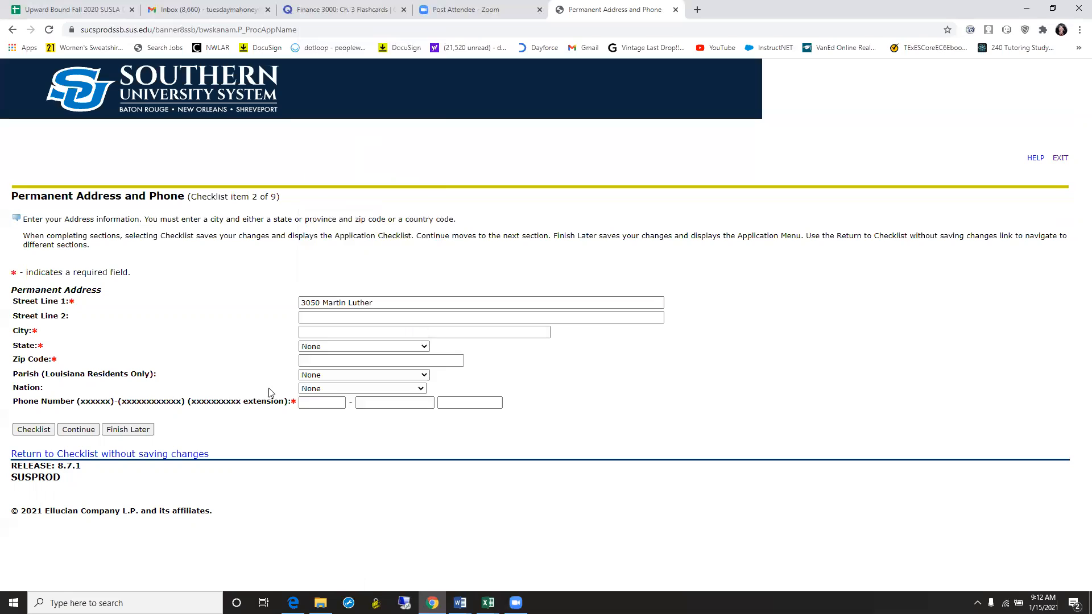
click(327, 338)
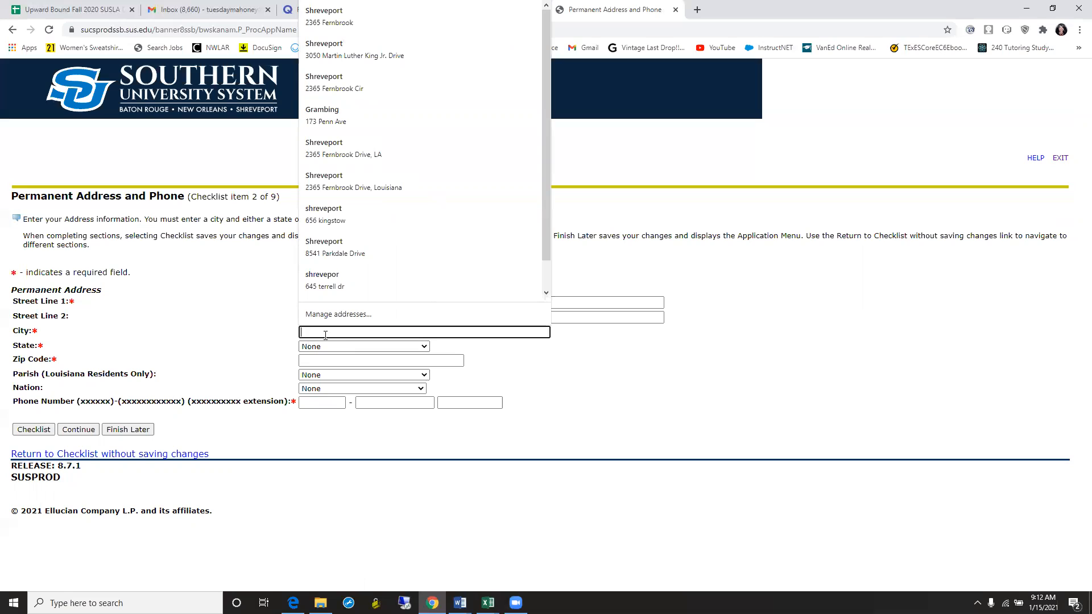
text(Shrevepr)
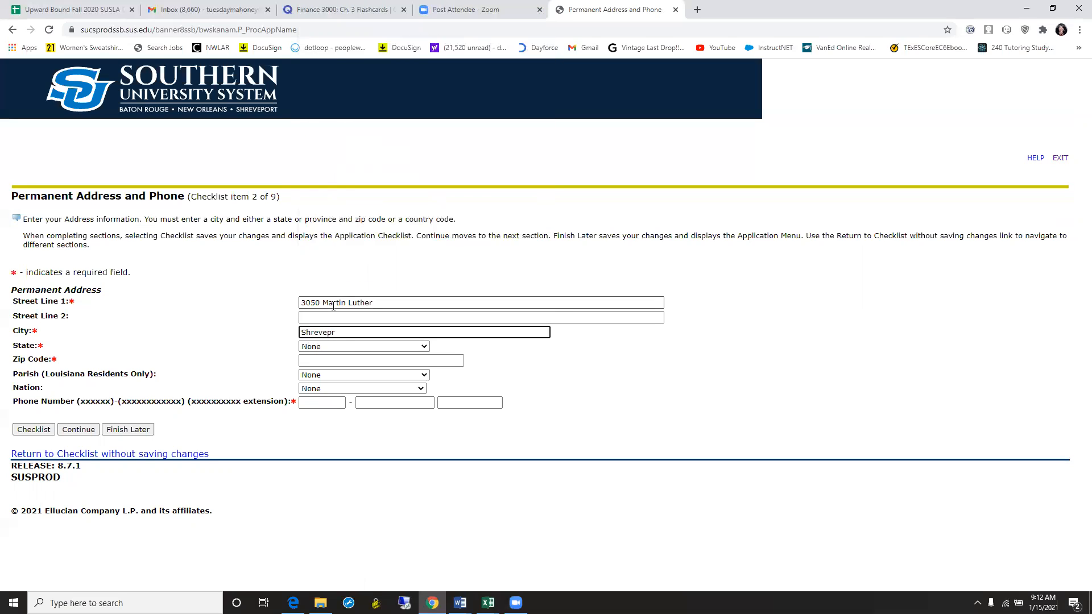
key(BackSpace)
text(ort)
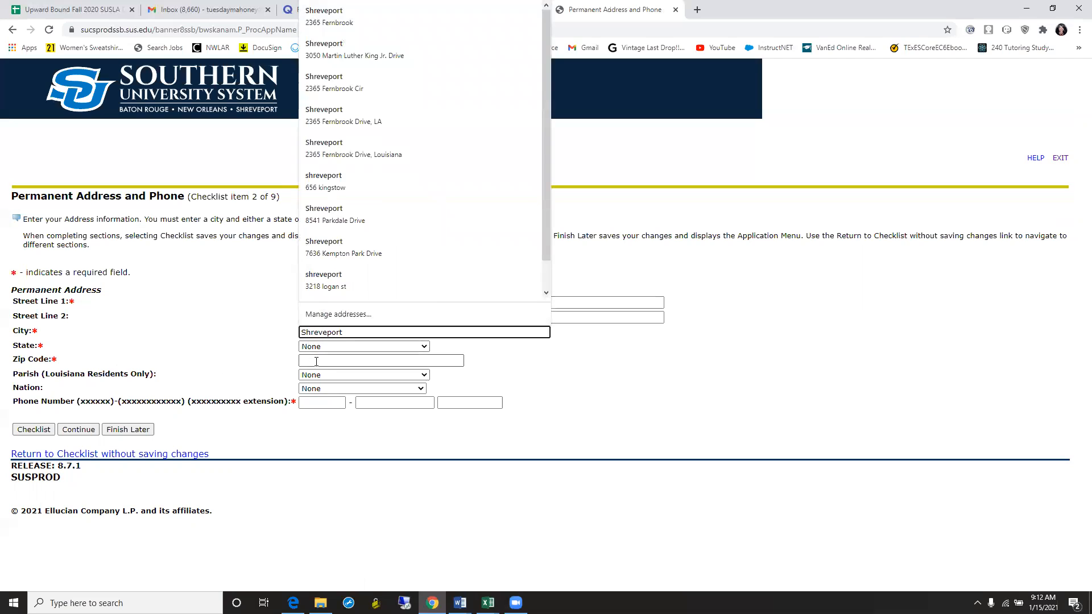
click(342, 348)
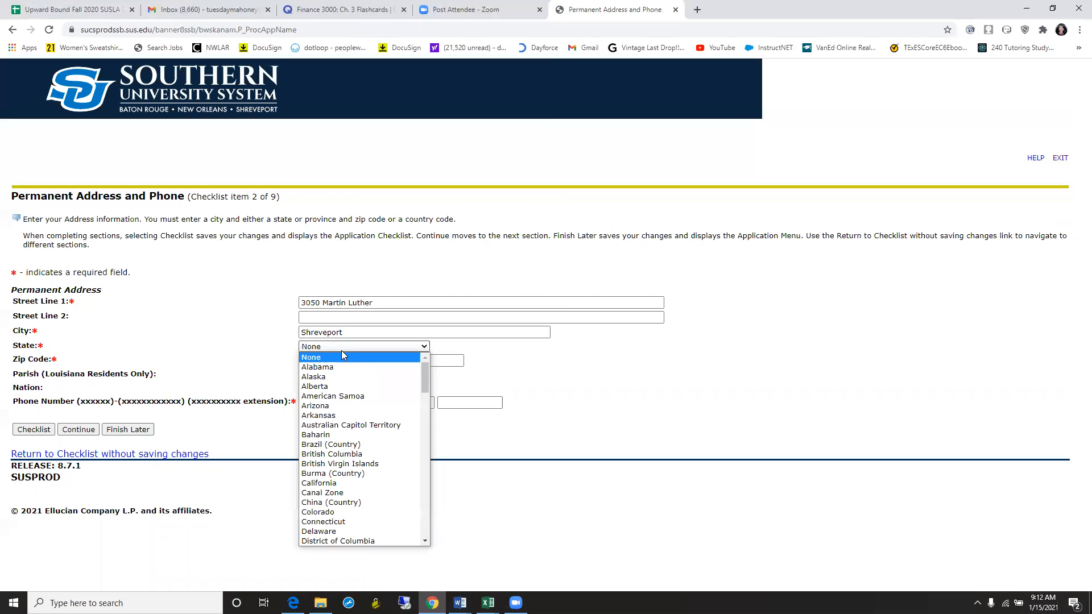
drag(424, 378, 423, 421)
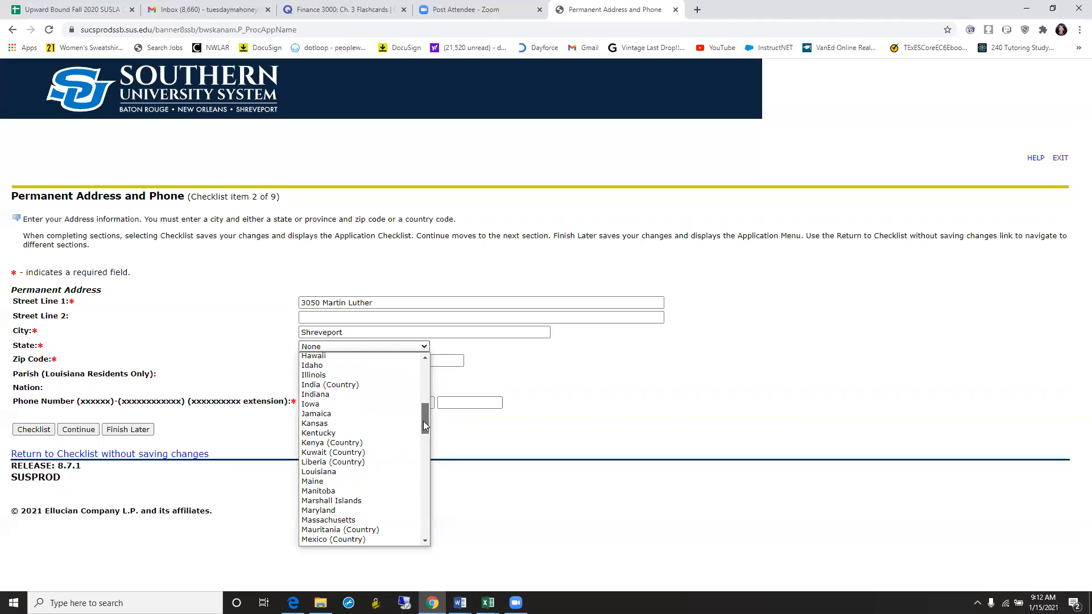
click(387, 471)
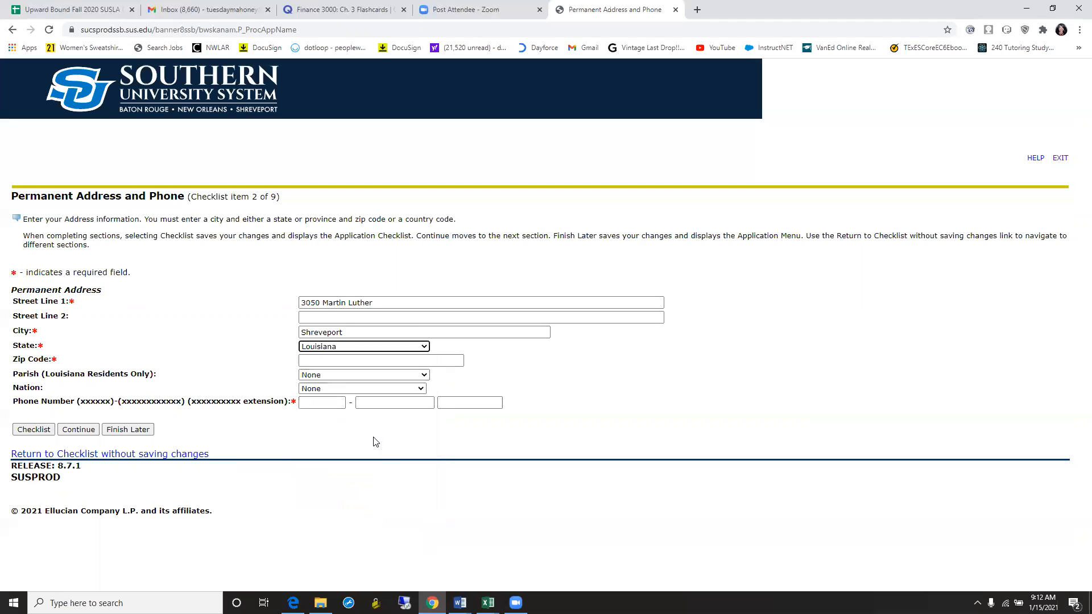
click(331, 367)
text(71107)
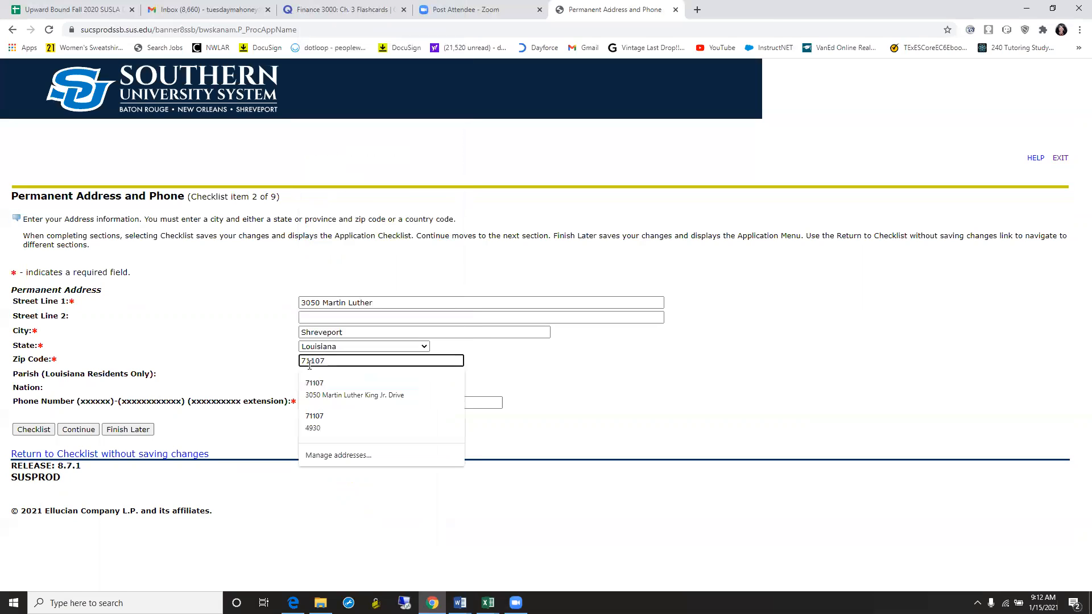
- Enter the applicant's phone number across the three phone boxes
click(230, 350)
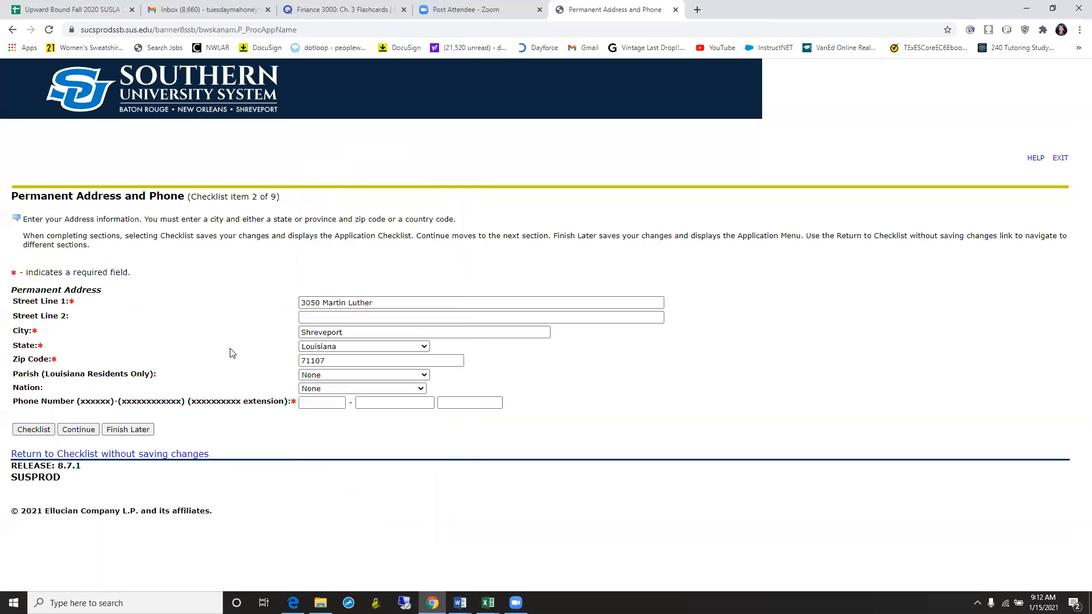
click(305, 402)
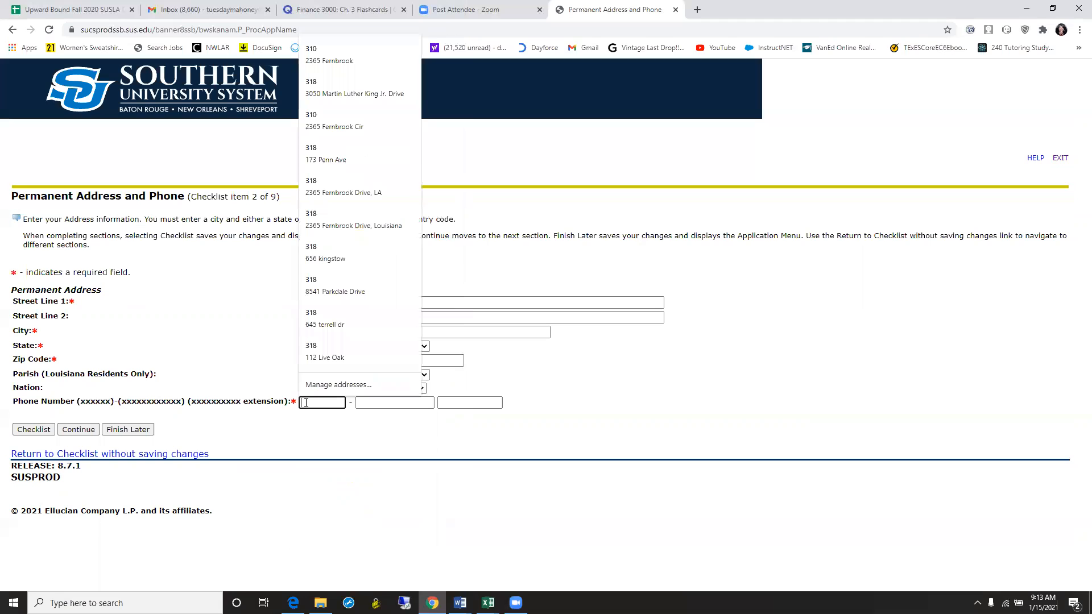
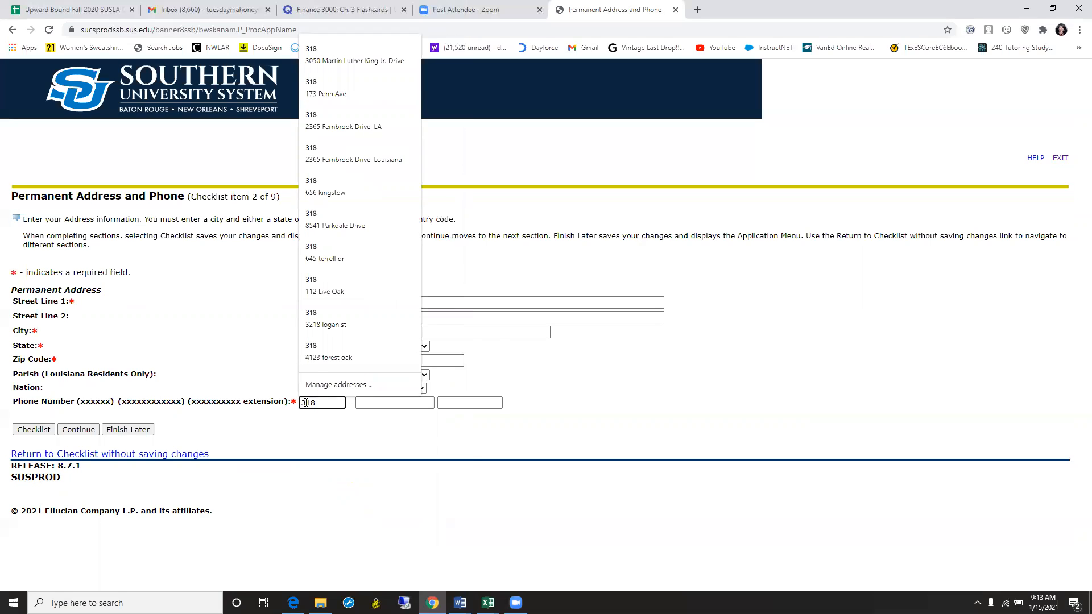
click(386, 402)
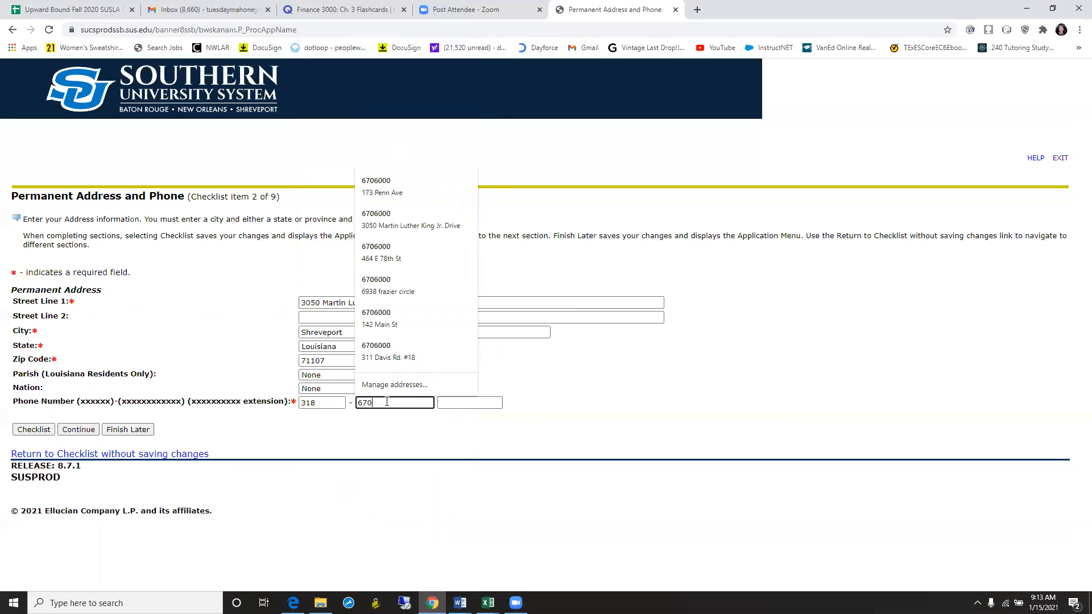
click(449, 402)
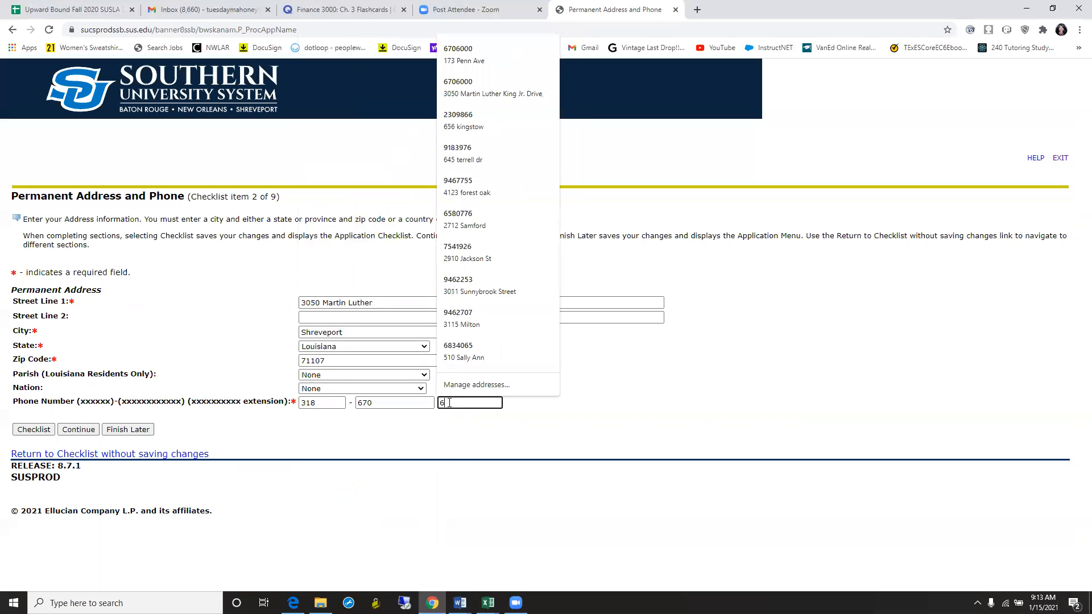
click(341, 446)
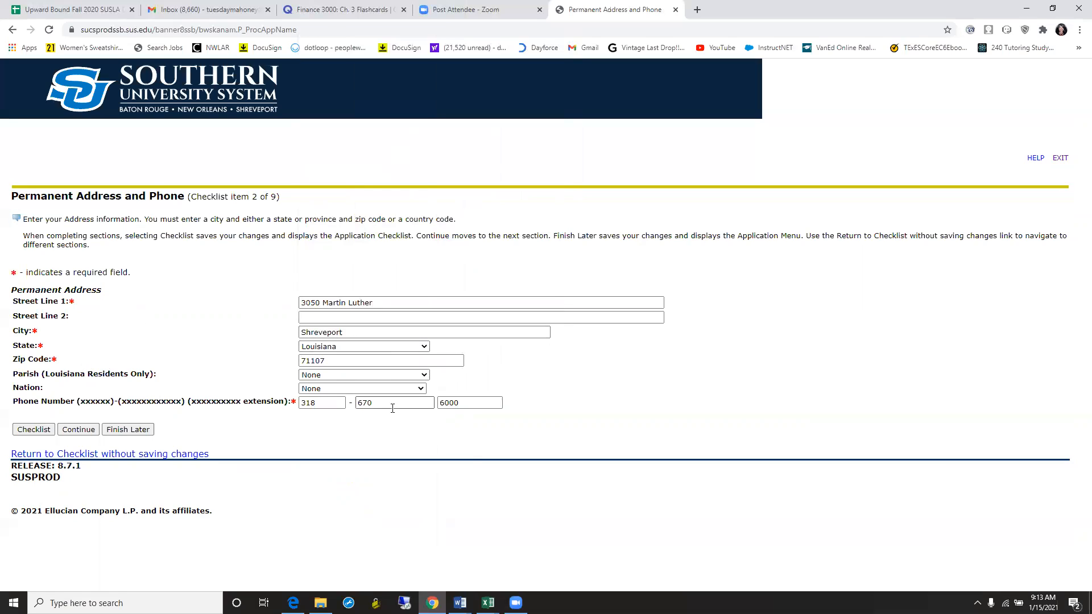
- Set the permanent address parish to Caddo
click(424, 376)
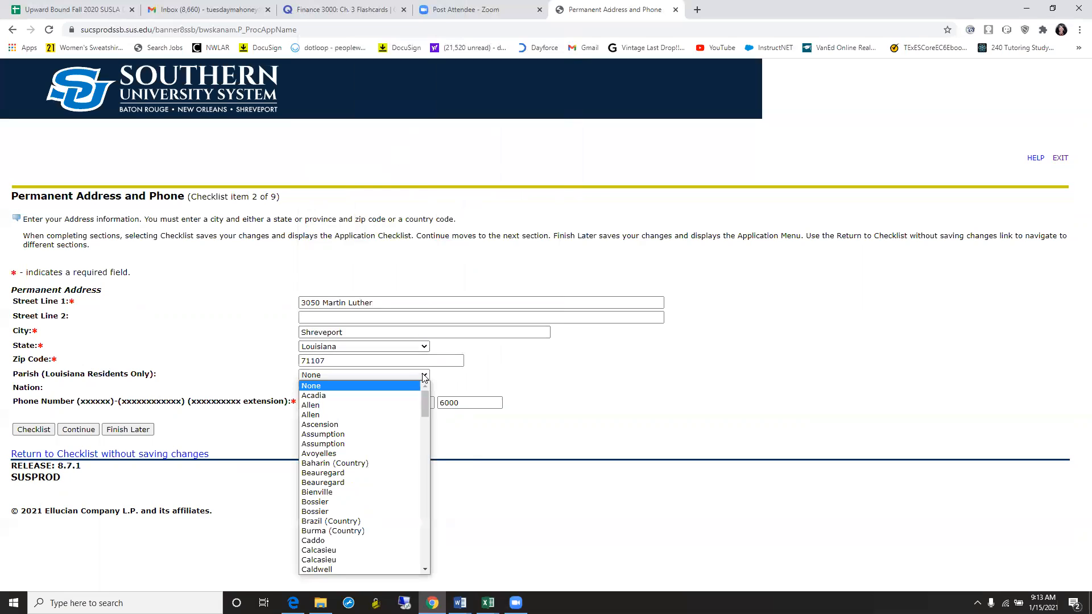
drag(426, 397, 425, 410)
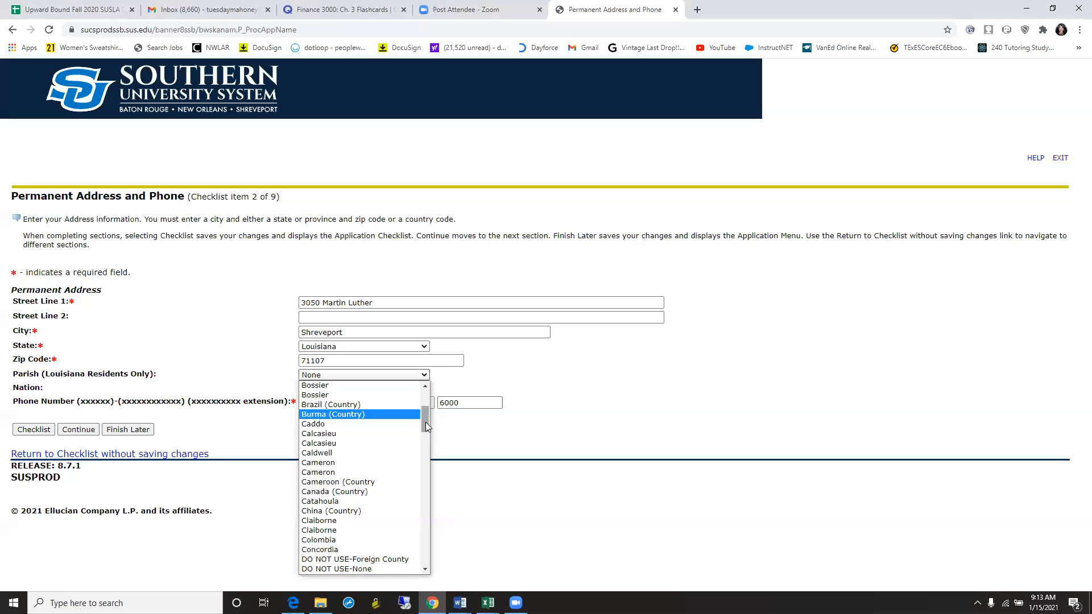
click(411, 430)
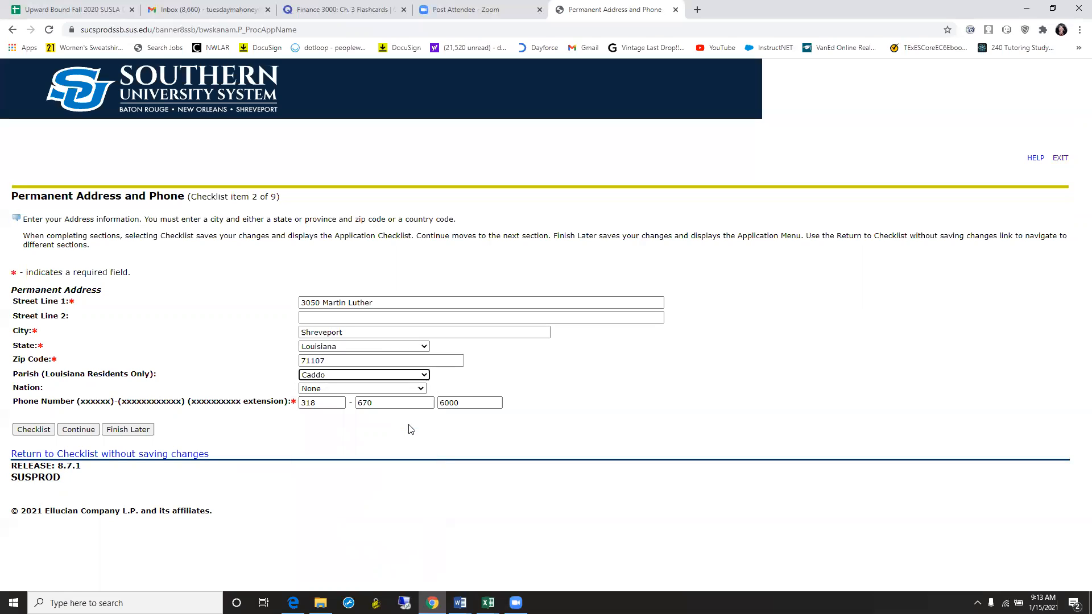
- Set the nation to USA and save the permanent address
click(421, 392)
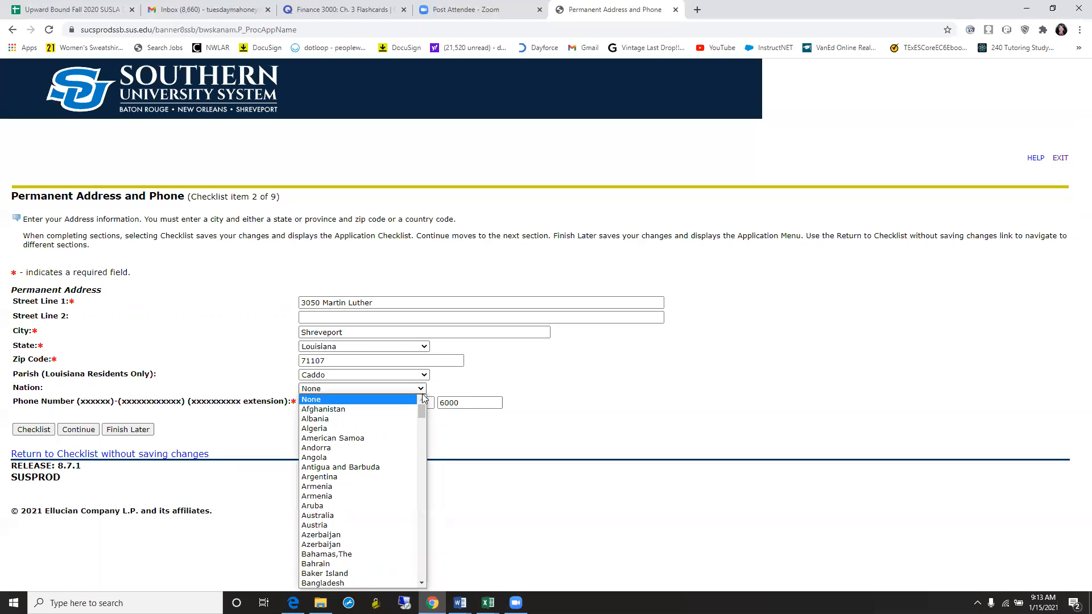
click(422, 393)
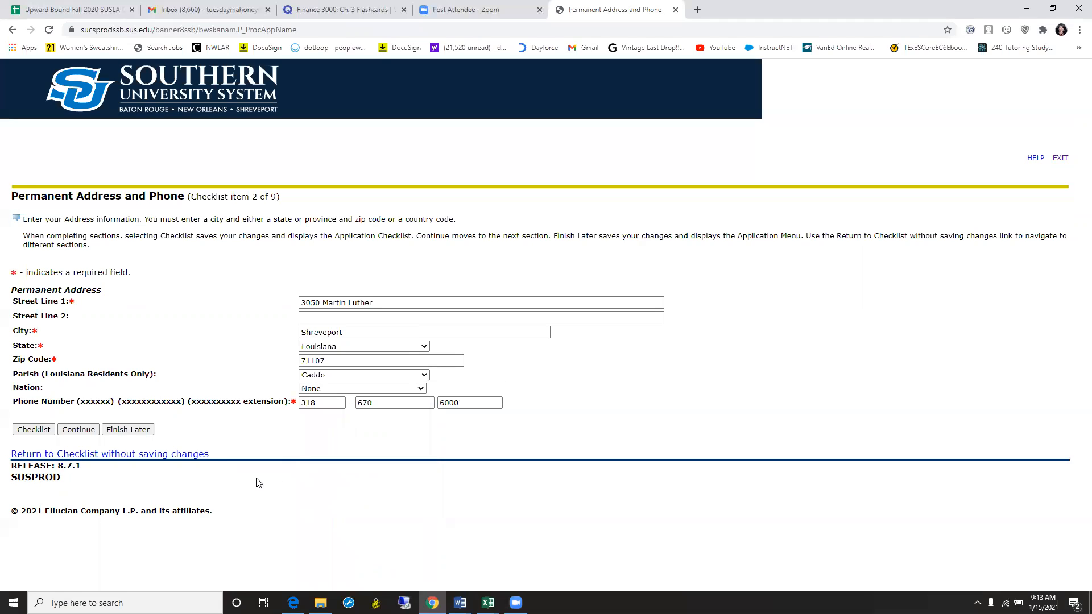
click(421, 388)
drag(422, 405, 415, 587)
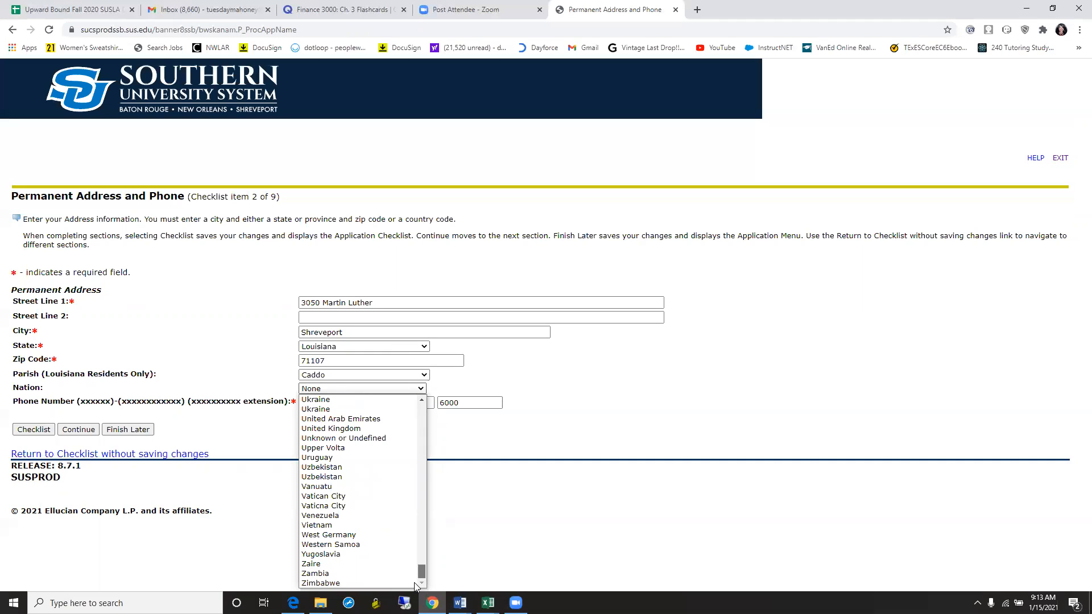
drag(419, 571, 419, 559)
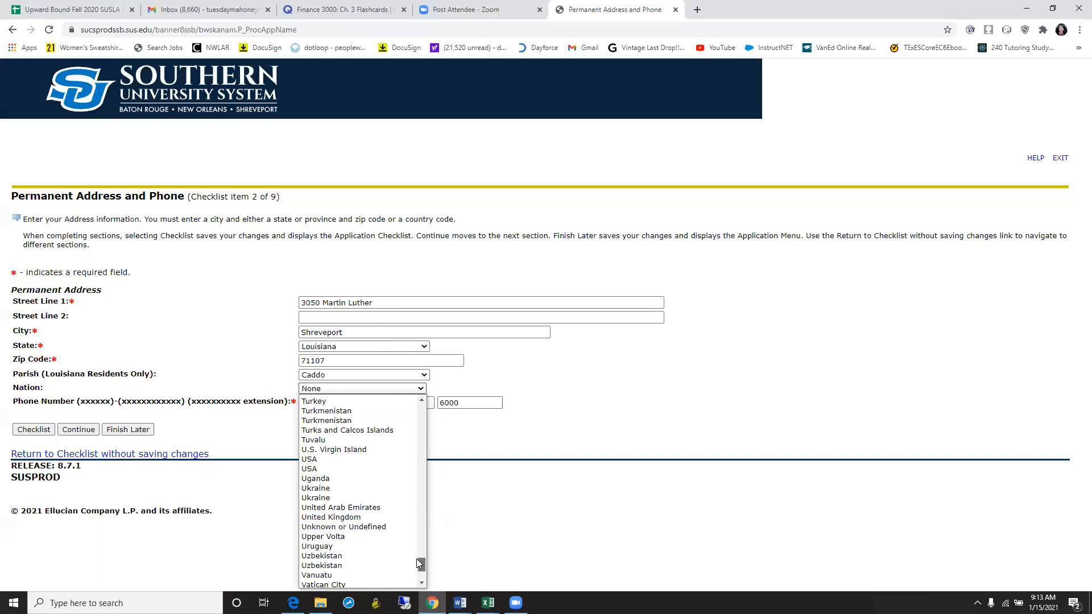
click(318, 474)
click(271, 442)
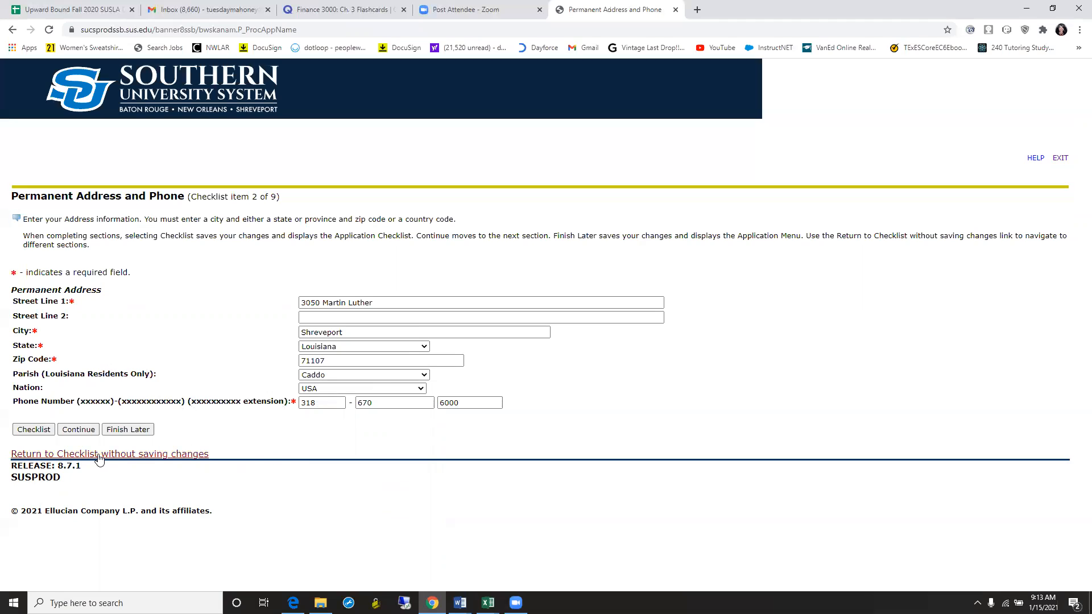
click(90, 432)
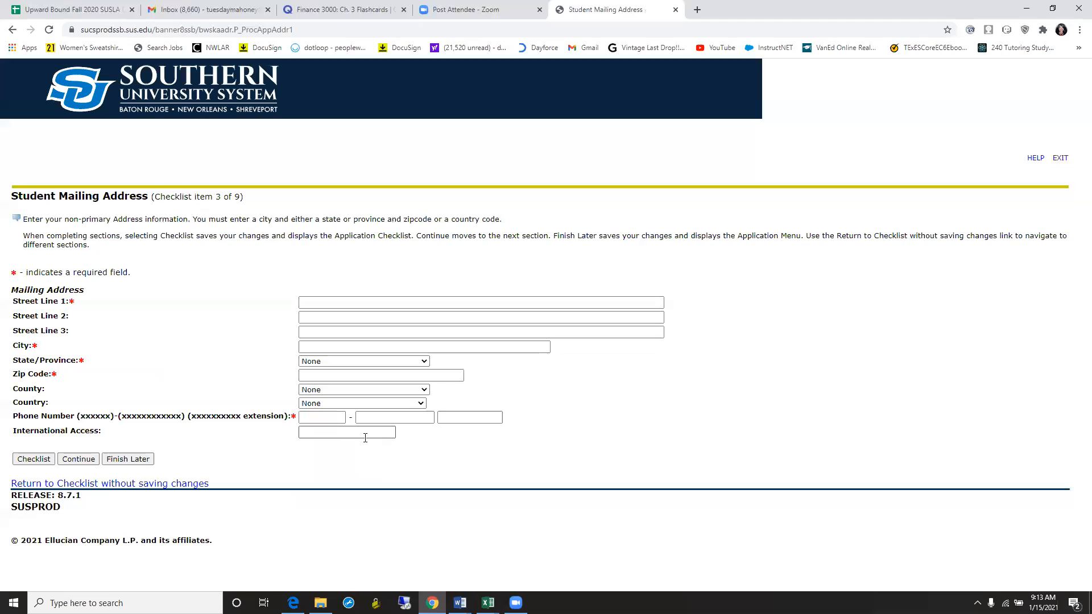
- Fill the mailing address fields from the saved address via autofill
click(322, 304)
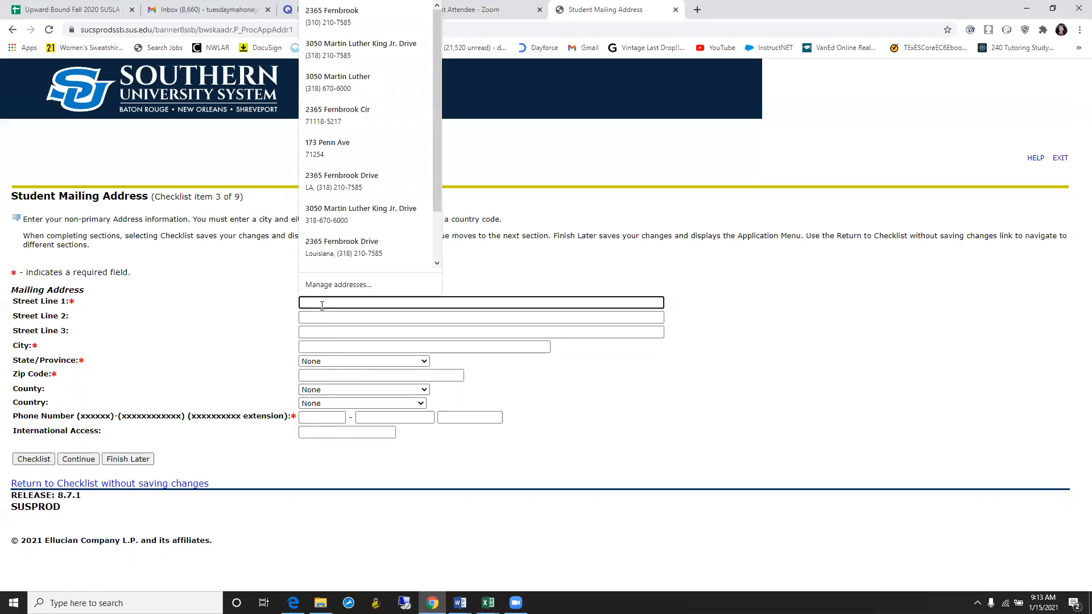
text(3050 Martin Luther)
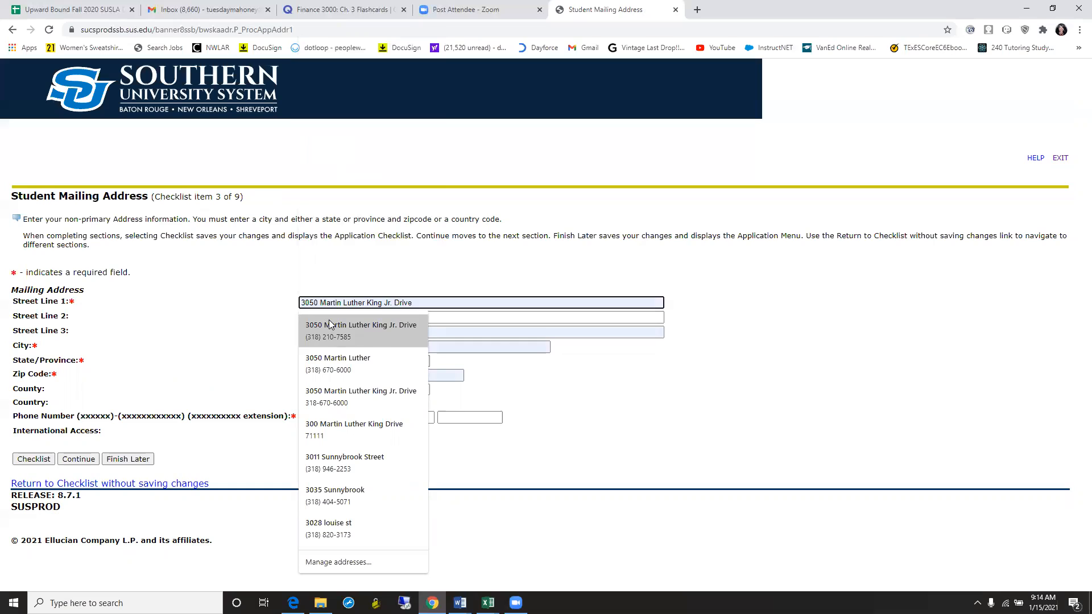
click(327, 364)
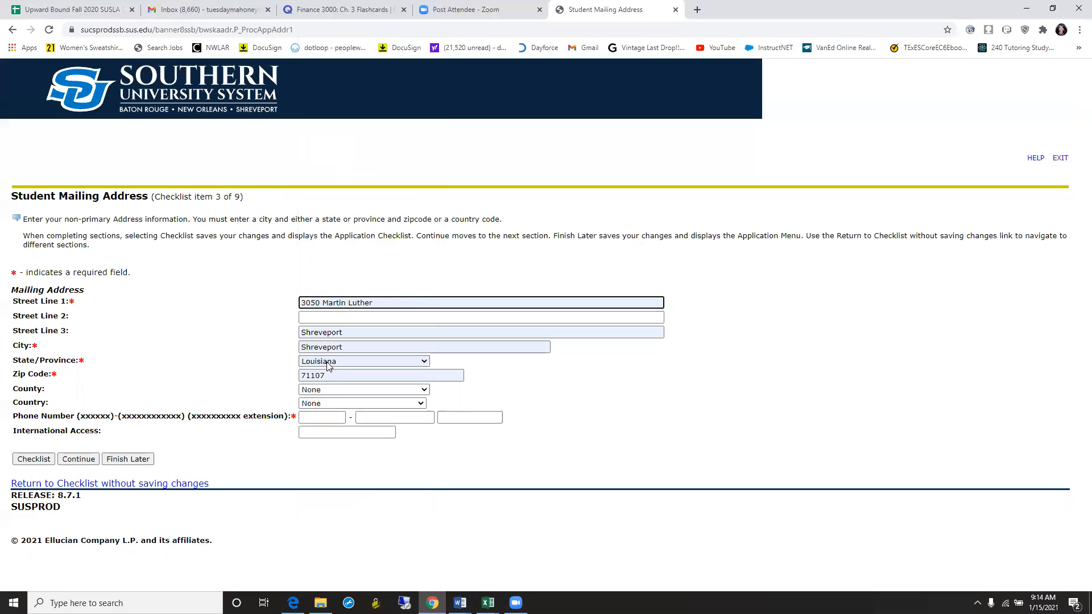
- Set the mailing address county to Caddo
click(424, 391)
drag(426, 415, 425, 432)
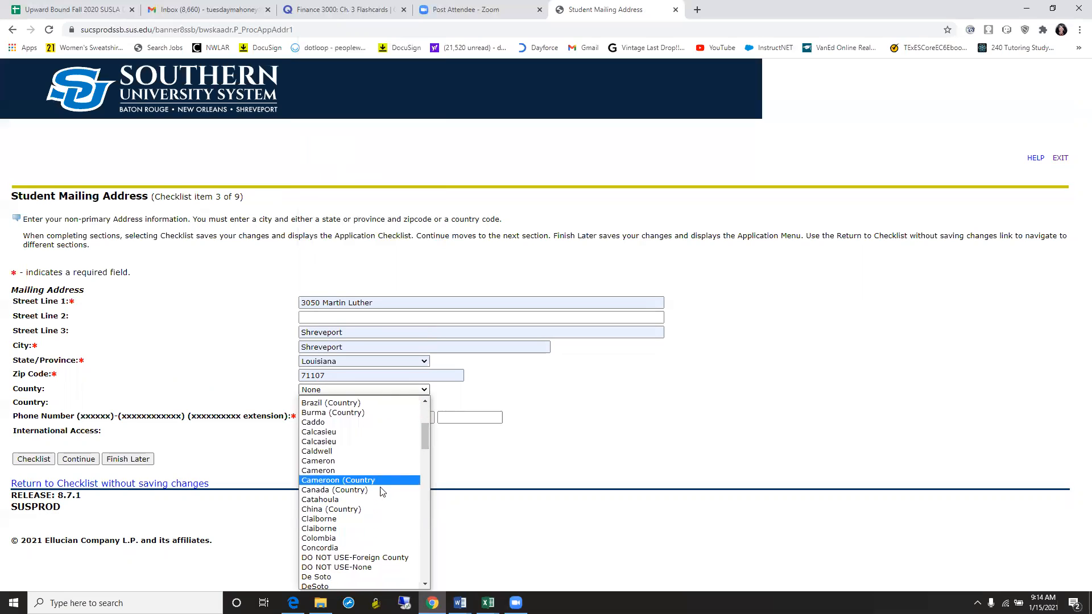
click(432, 445)
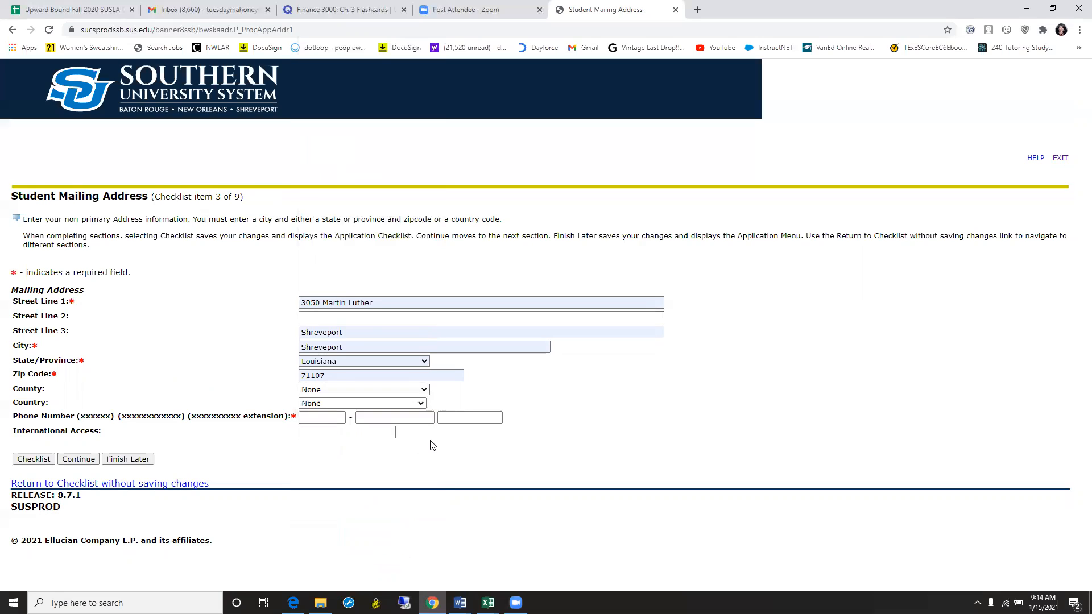
click(424, 391)
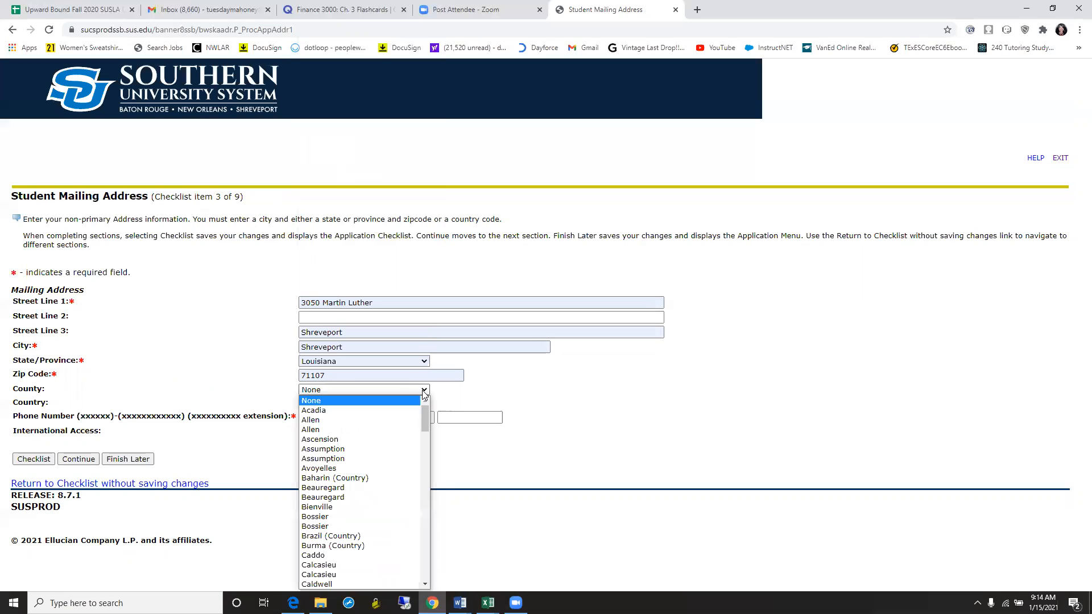
scroll(422, 427, down, 3)
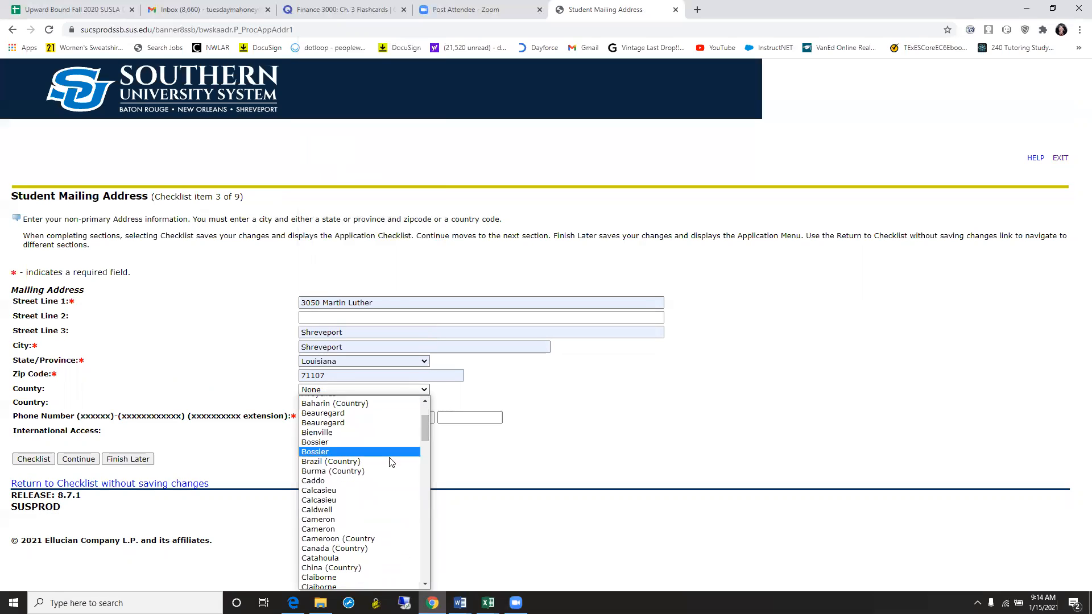
click(381, 481)
- Enter the applicant's phone number in the three mailing phone boxes and save the mailing address
click(311, 417)
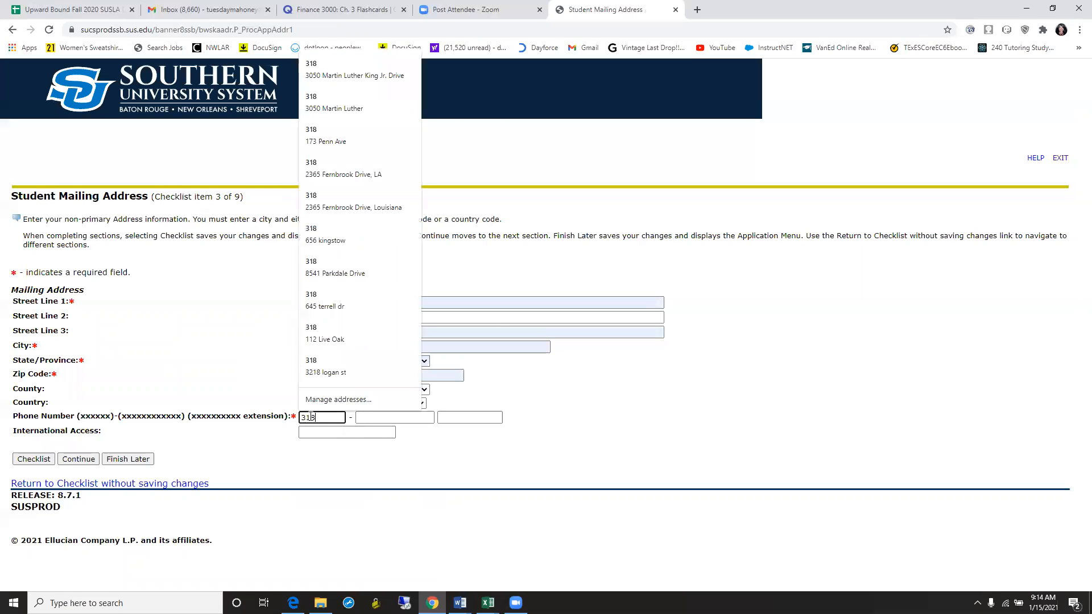
click(362, 417)
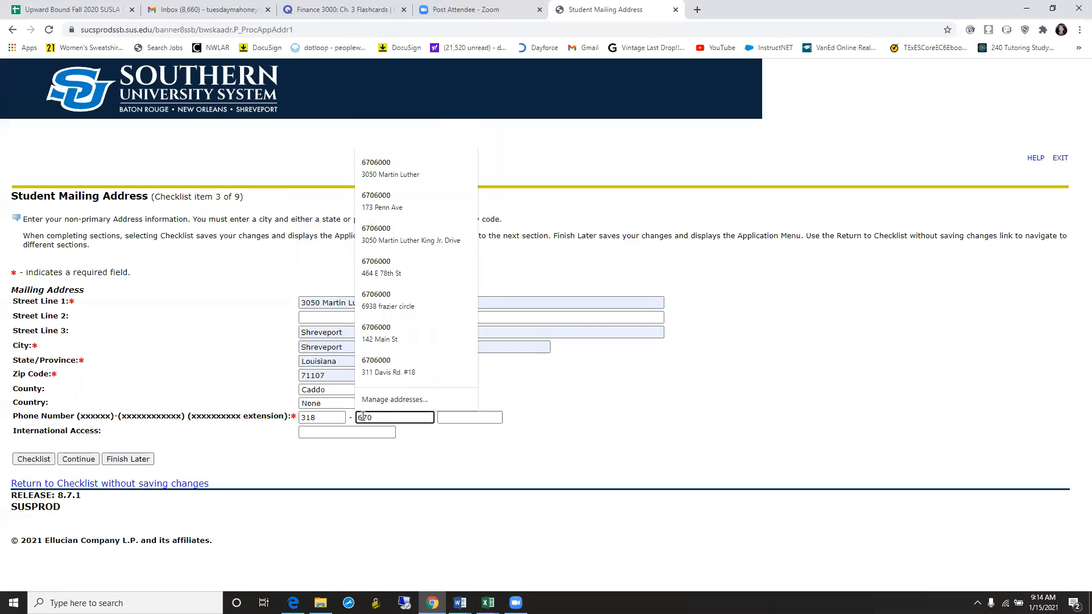
click(466, 419)
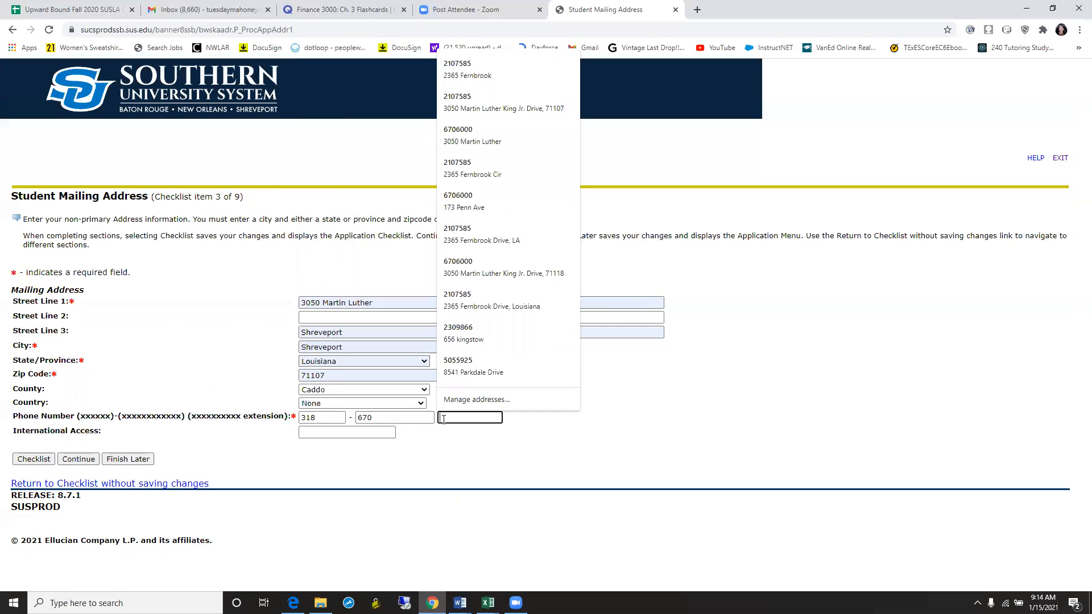
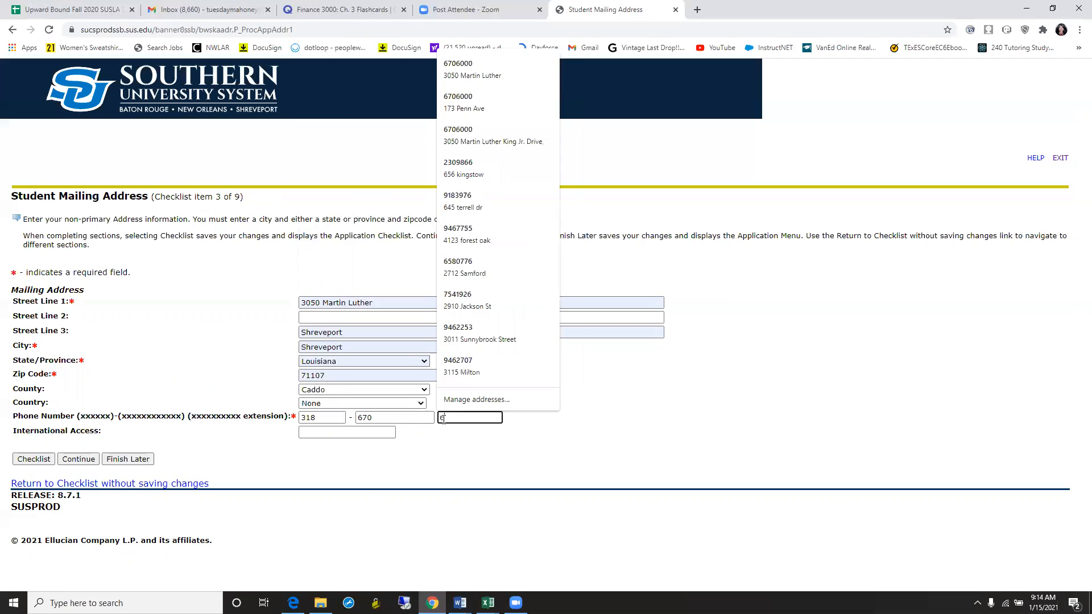
click(444, 442)
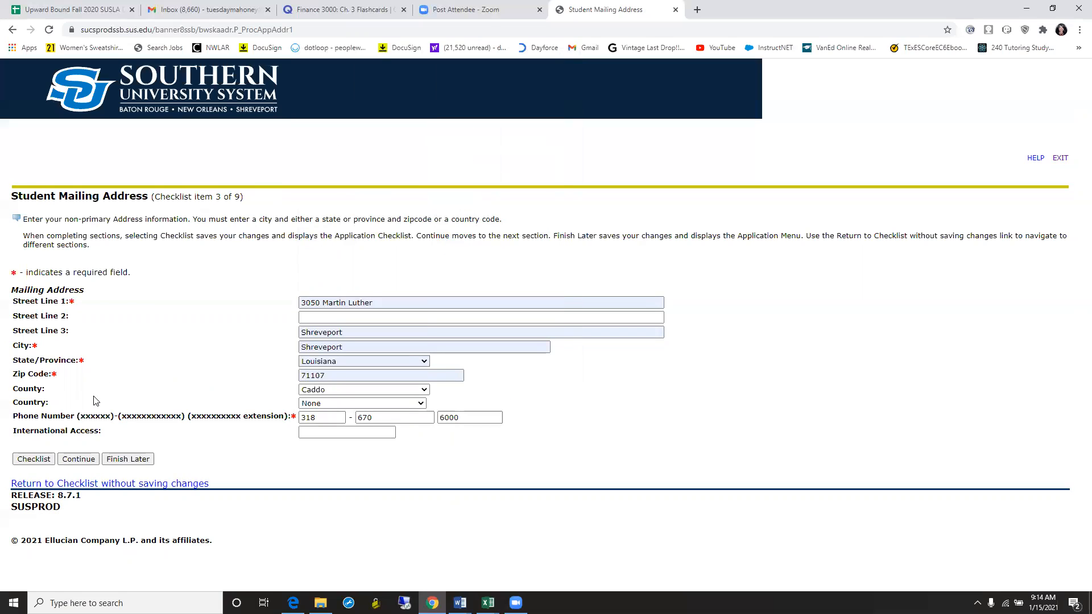
click(74, 461)
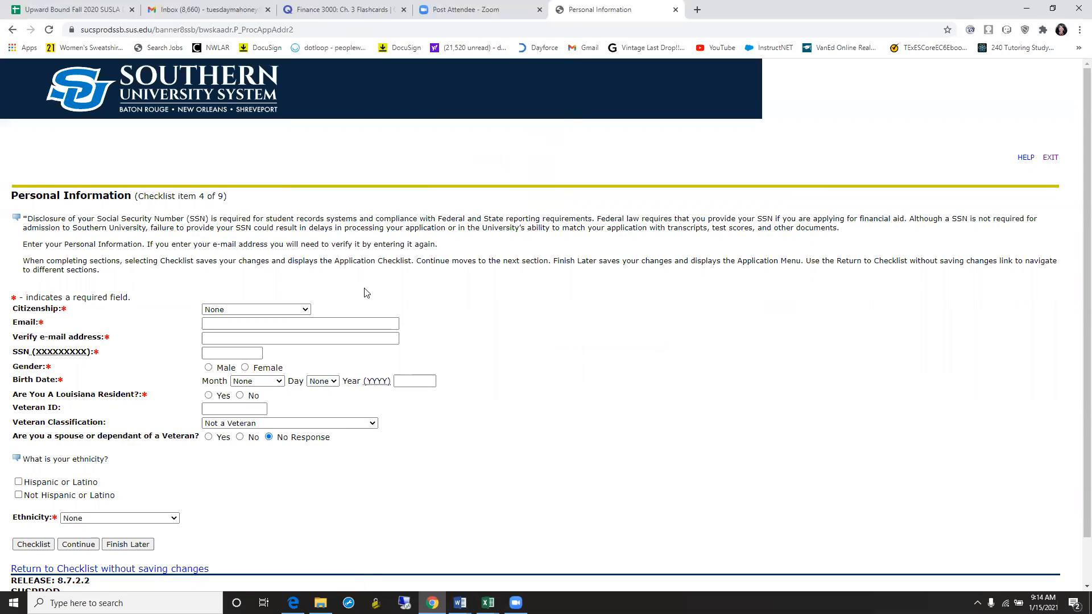
- Set citizenship to US Citizen and enter the applicant's e-mail address
click(307, 313)
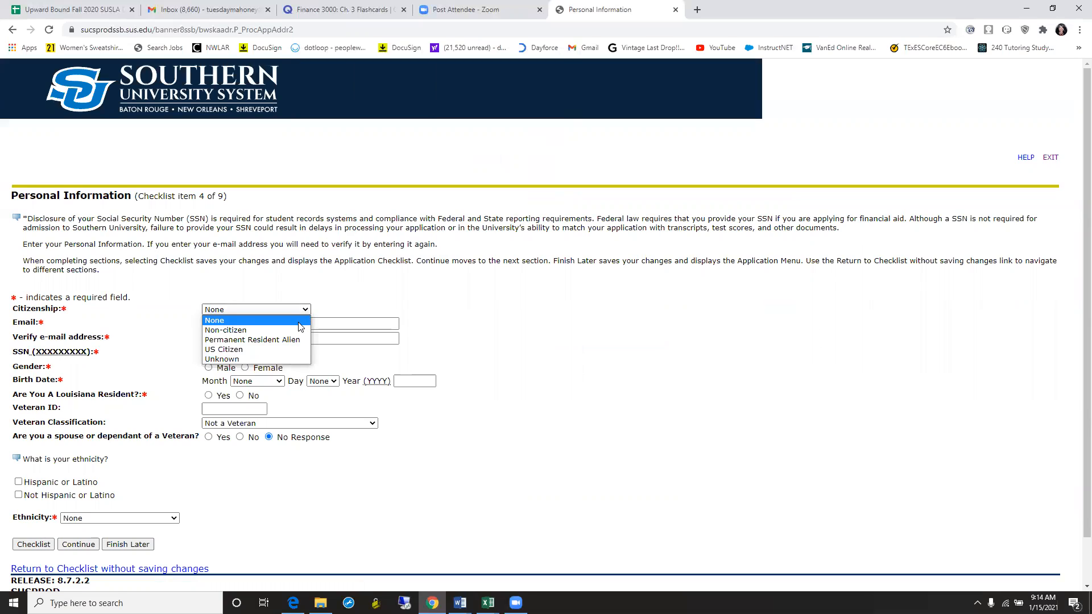
click(283, 351)
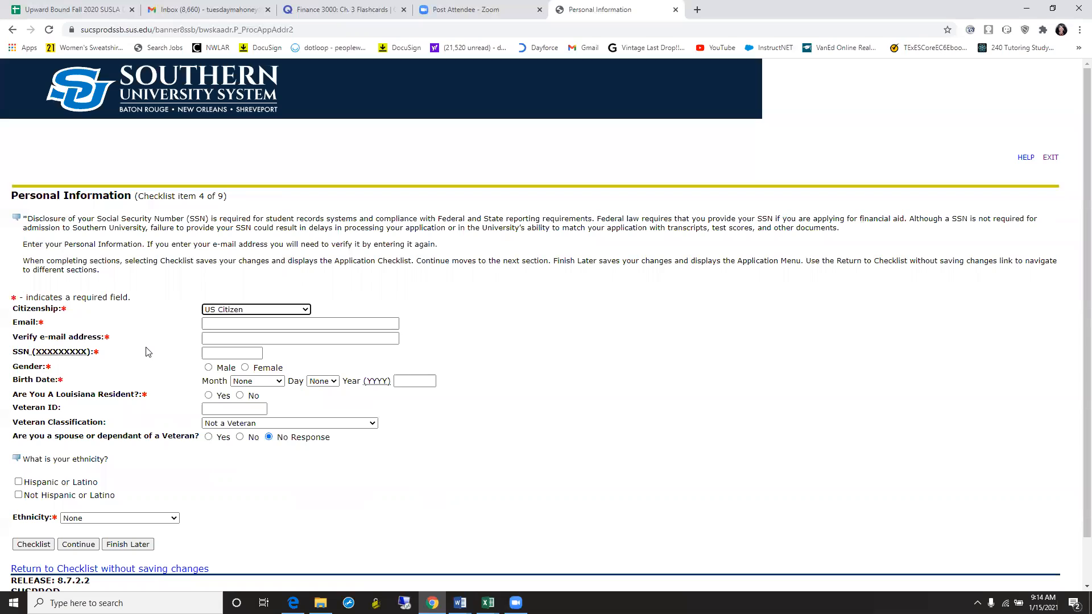
click(215, 325)
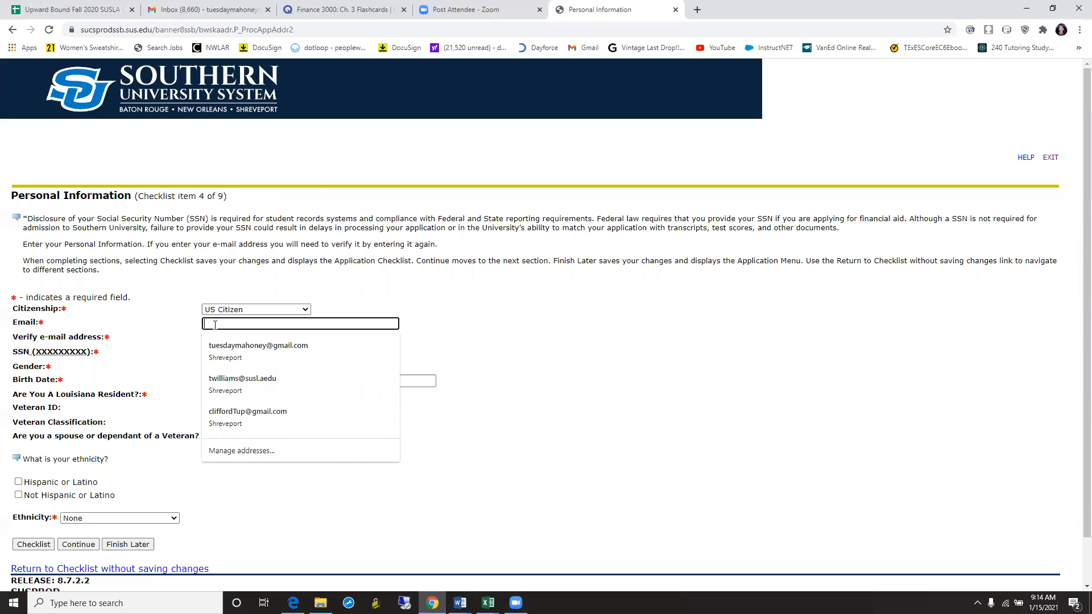
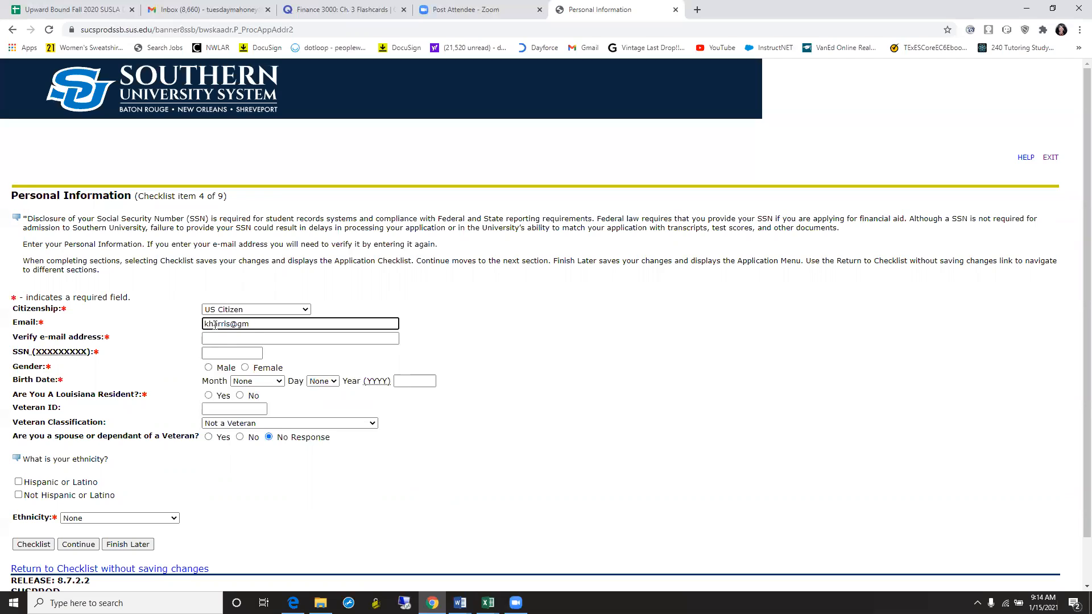
click(229, 323)
text(111)
- Re-enter the same e-mail address in the Verify e-mail address field
click(232, 339)
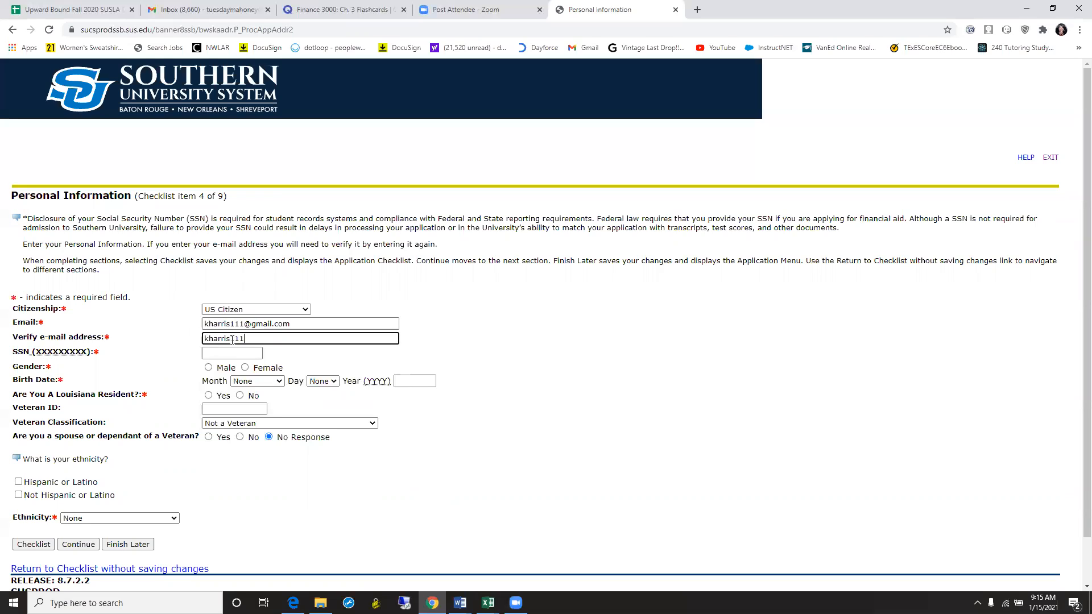
click(226, 356)
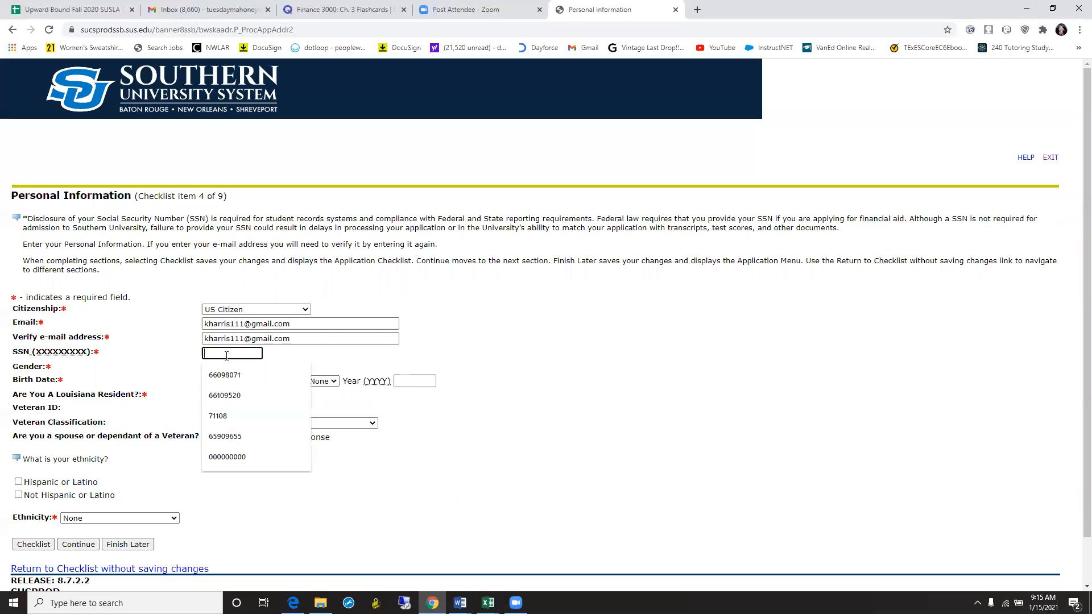
- Enter the placeholder SSN 000000000 in the SSN field
click(190, 336)
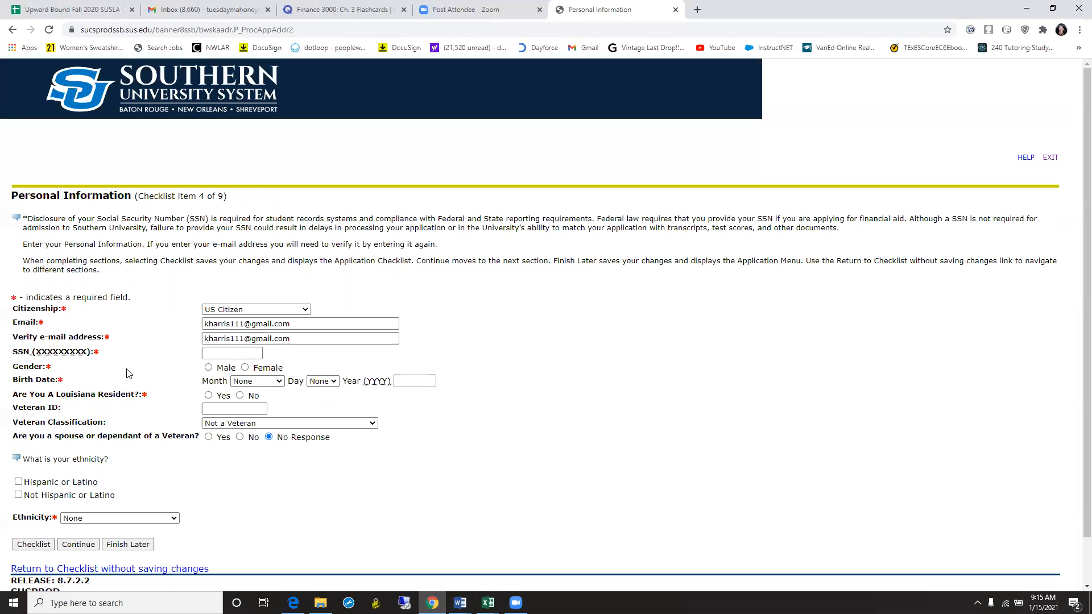
click(228, 354)
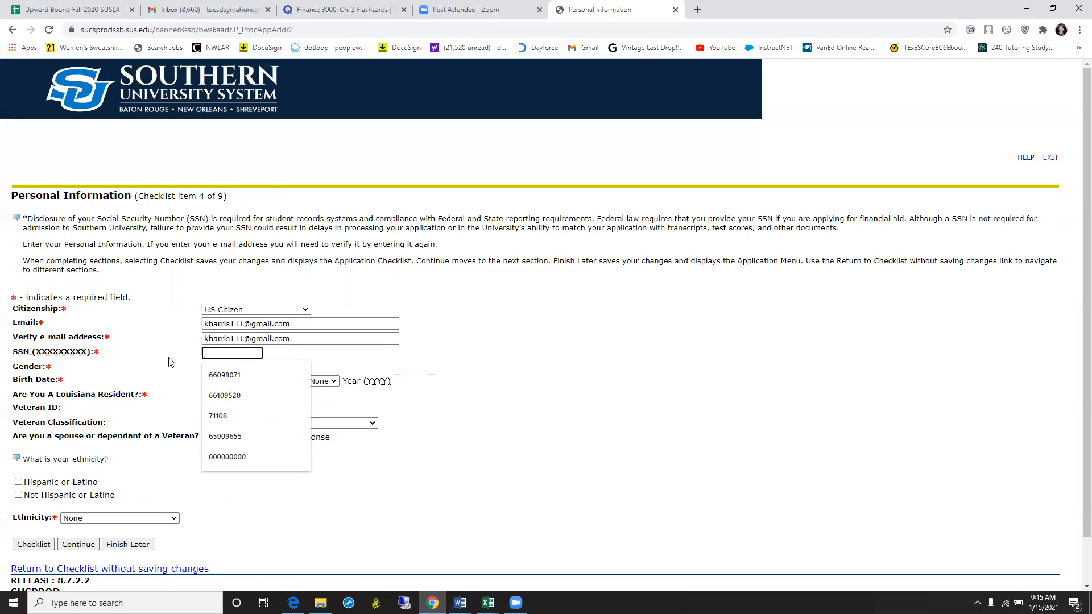
text(00000)
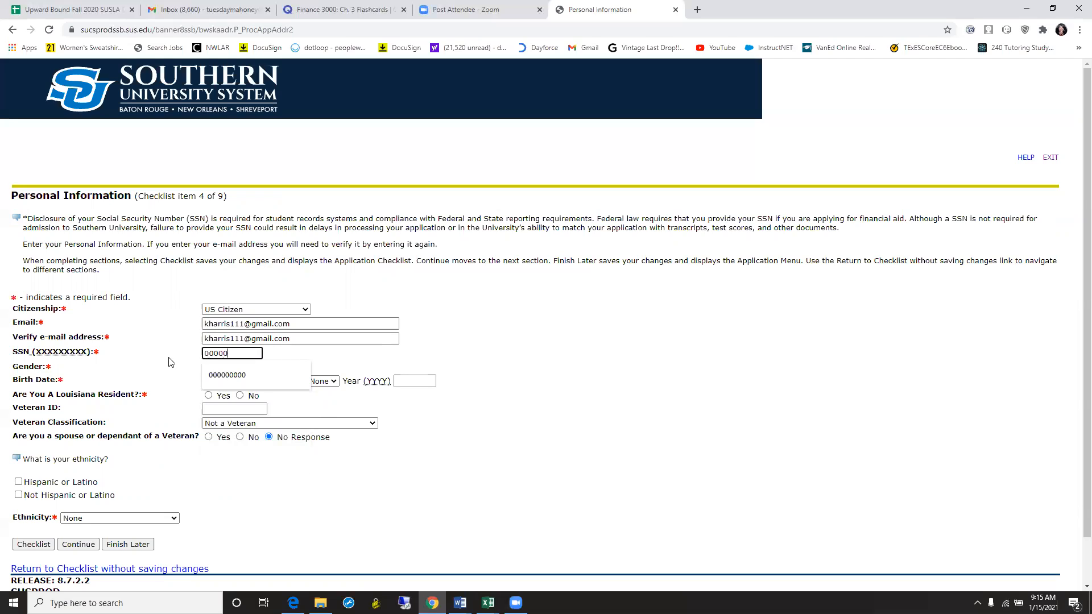
key(BackSpace)
key(BackSpace)
key(BackSpace)
key(BackSpace)
key(BackSpace)
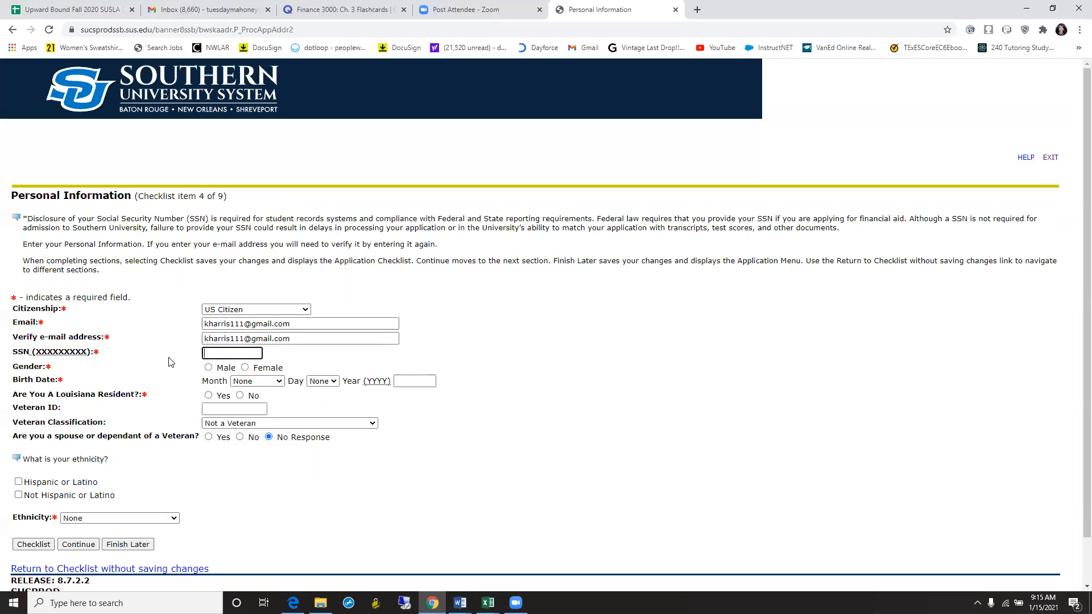
text(000000000)
click(171, 364)
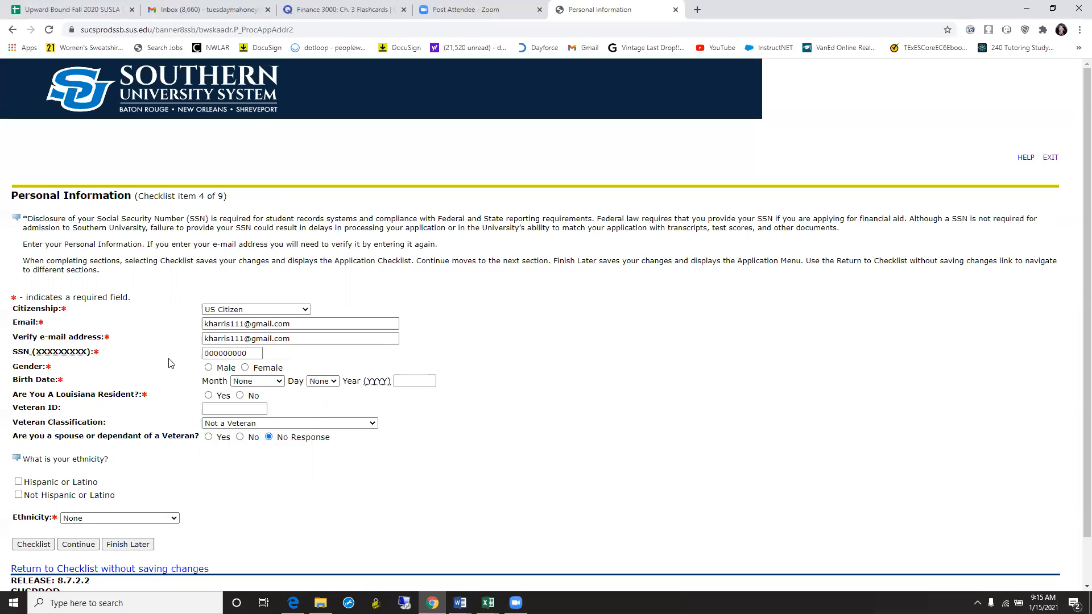
click(209, 408)
- Set gender to Female and birth date to January 15, 1980
click(245, 368)
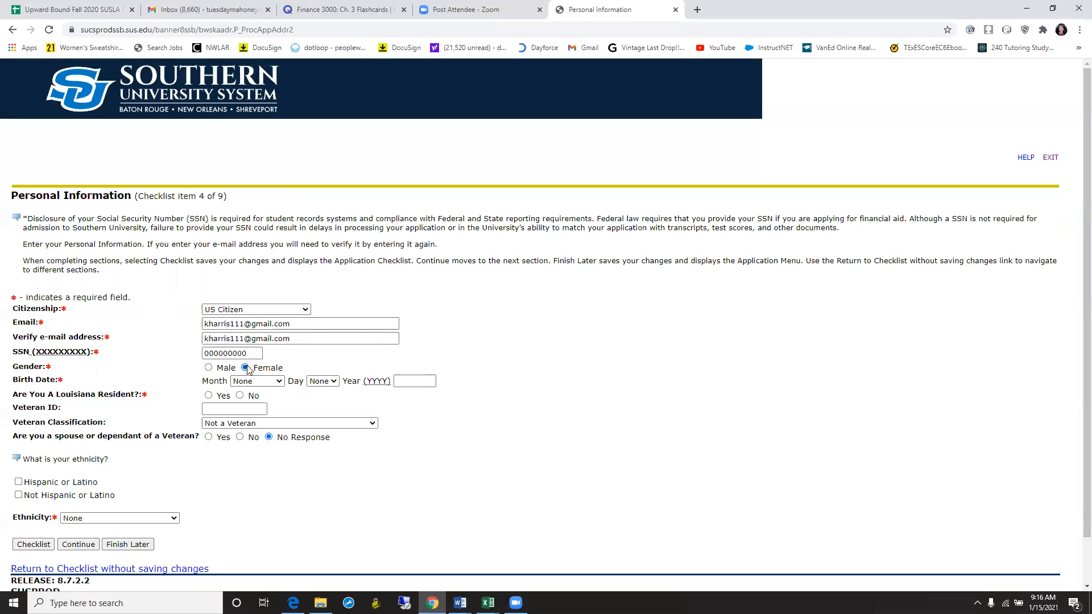
click(277, 385)
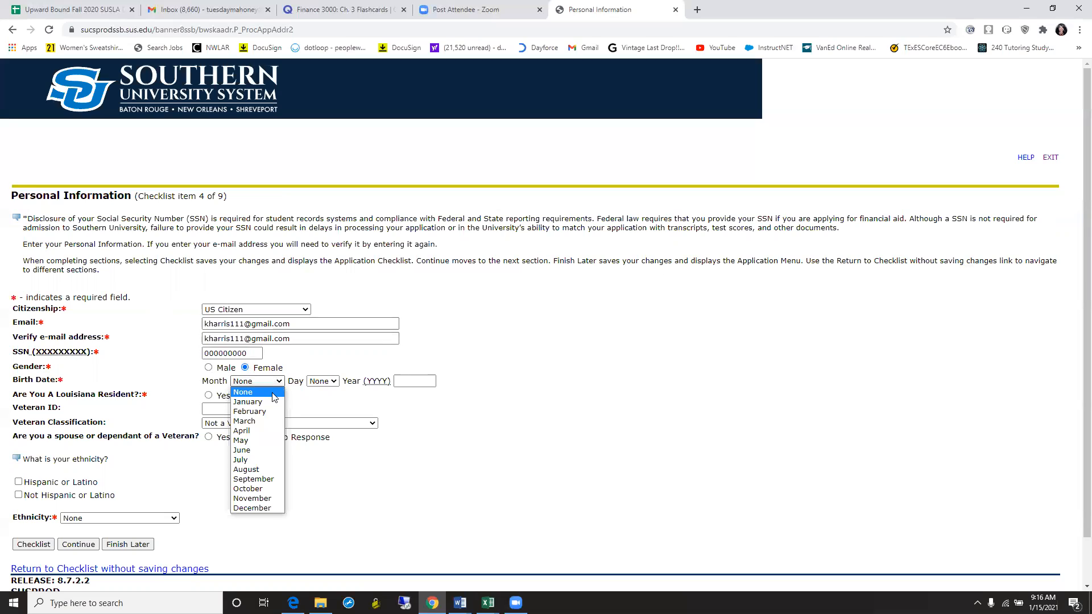
click(273, 403)
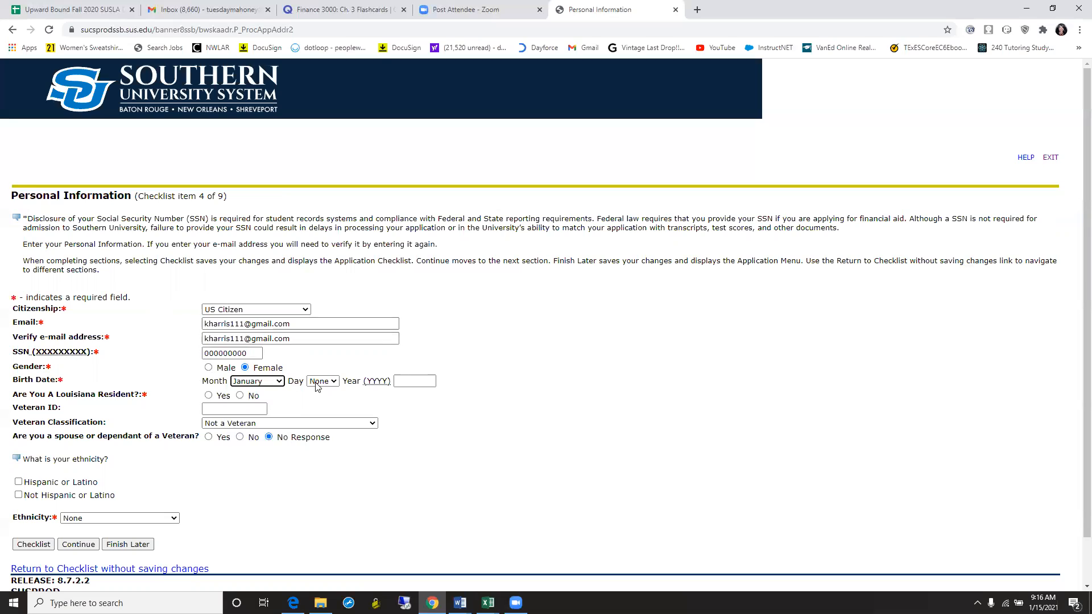
click(335, 382)
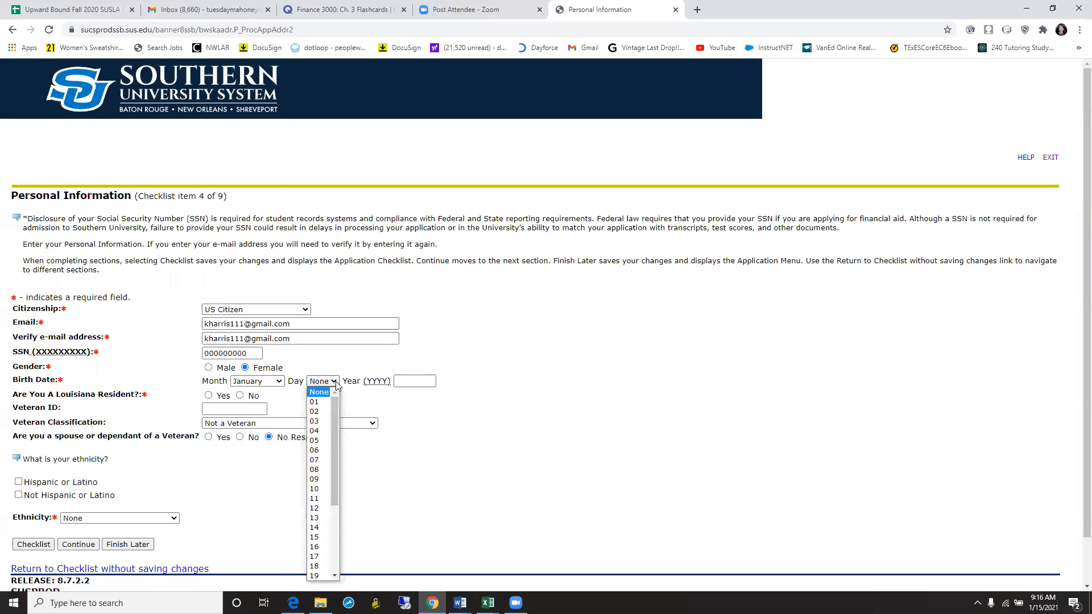
click(327, 540)
click(412, 383)
text(1)
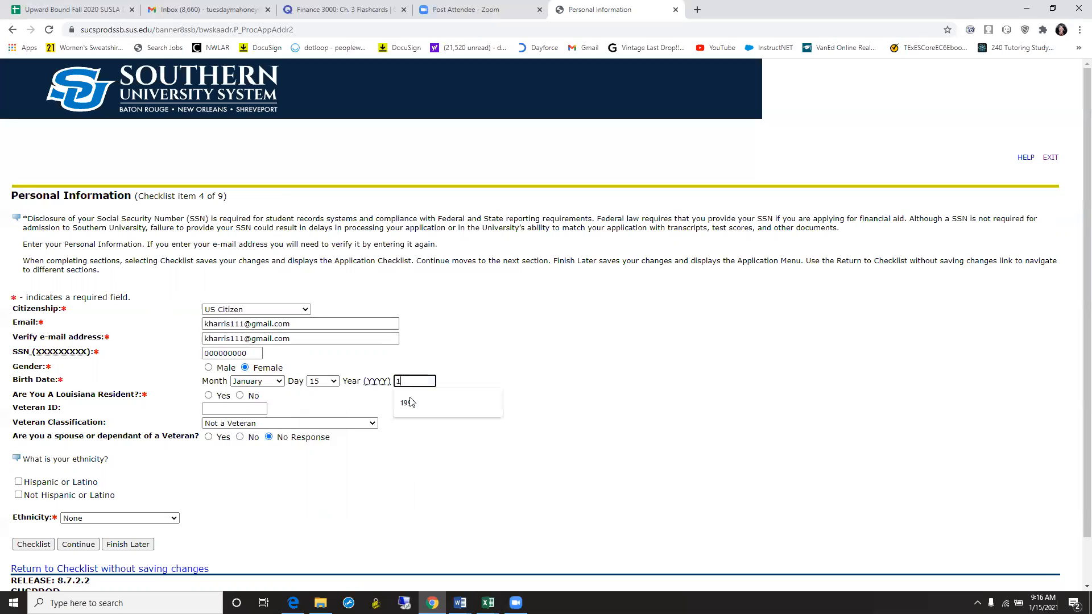
text(980)
click(347, 398)
click(228, 408)
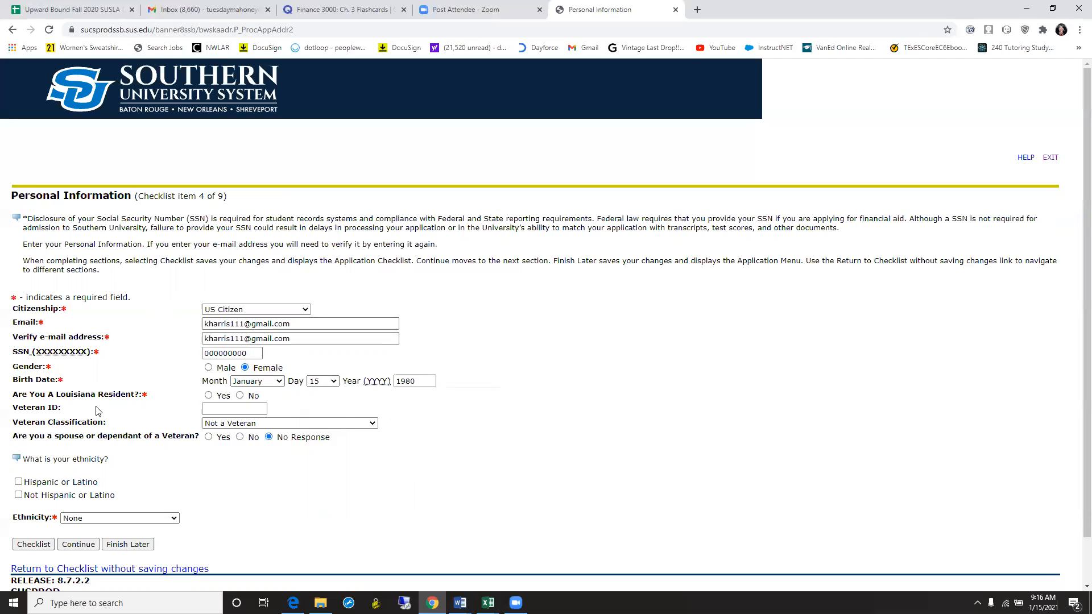
- Mark Louisiana resident Yes, Not Hispanic or Latino, Black or African American, and save
click(208, 396)
click(19, 495)
click(175, 519)
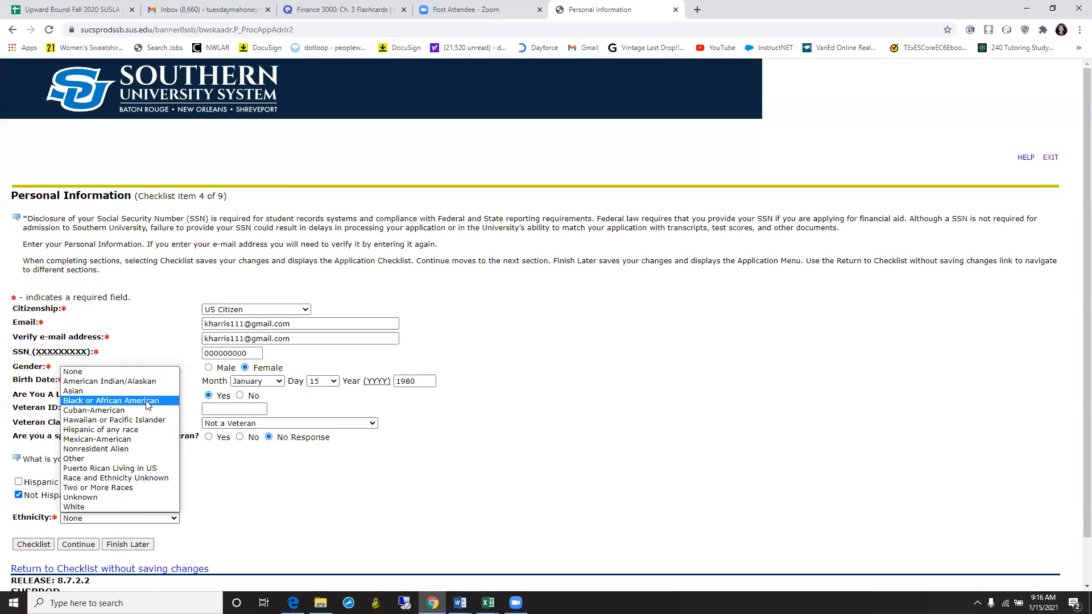
click(110, 400)
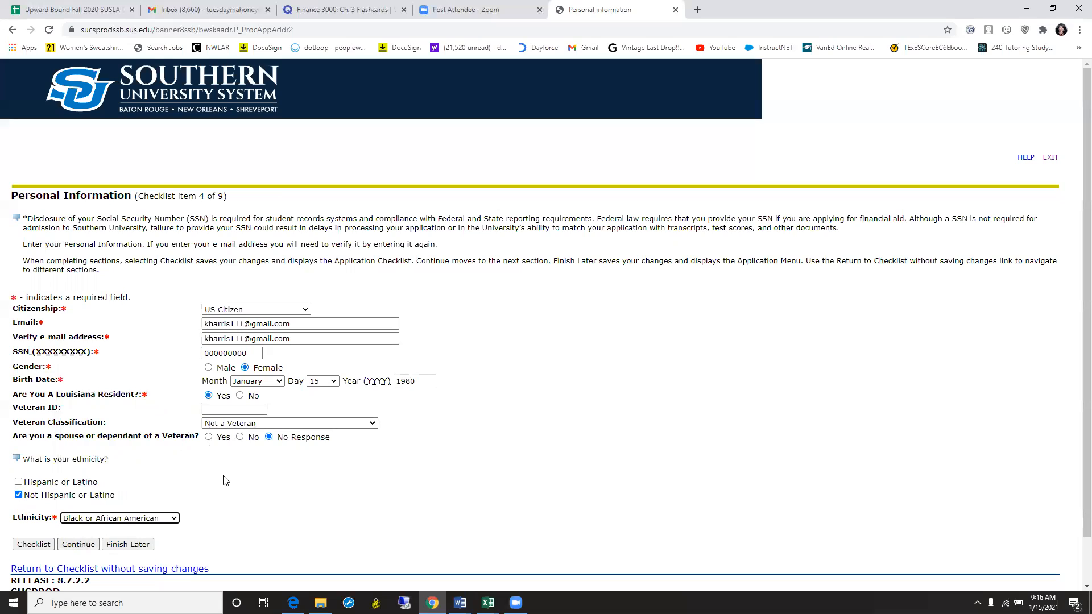
click(91, 549)
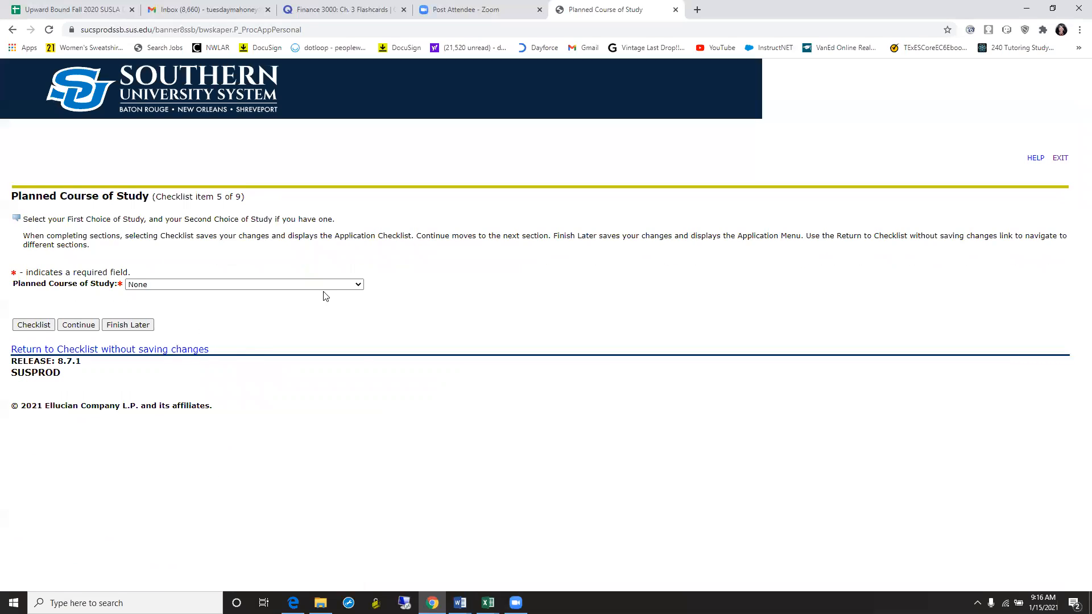
- Choose Non-degree Seeking as the planned course of study and continue
click(358, 285)
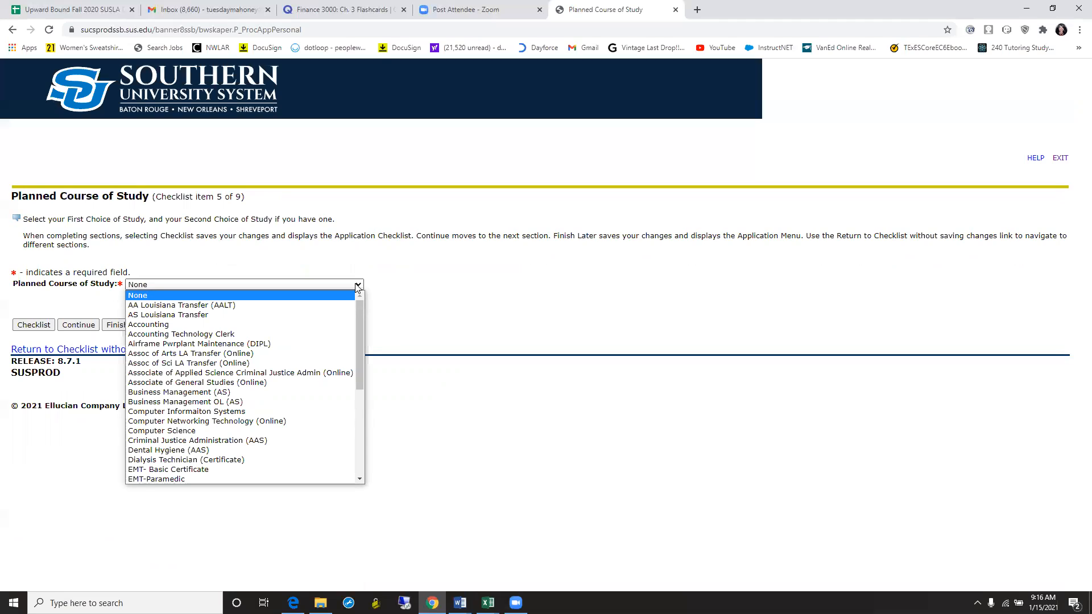
drag(358, 312, 356, 403)
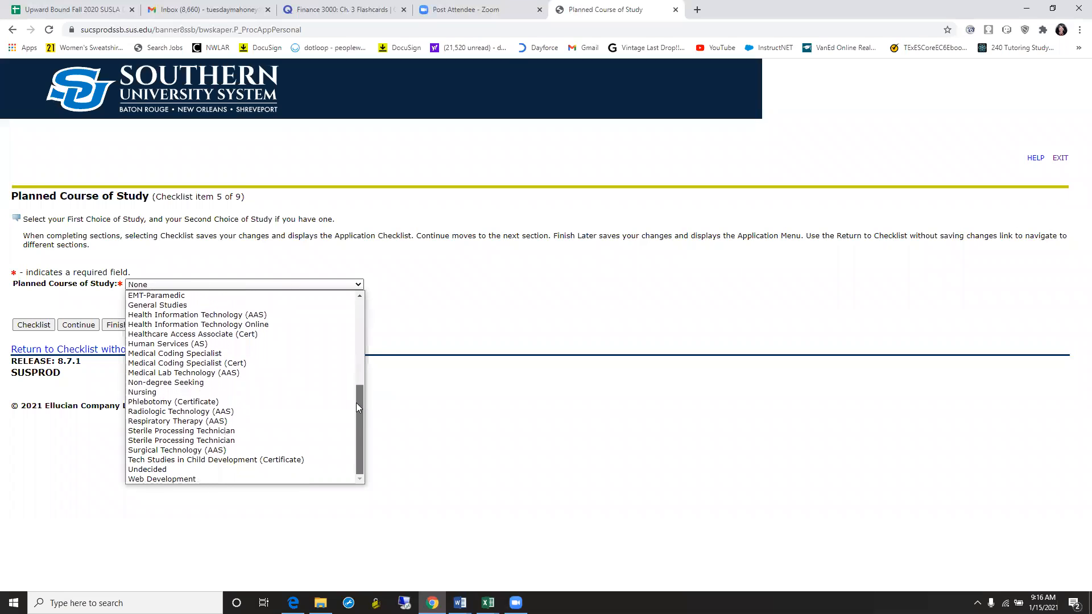
click(224, 388)
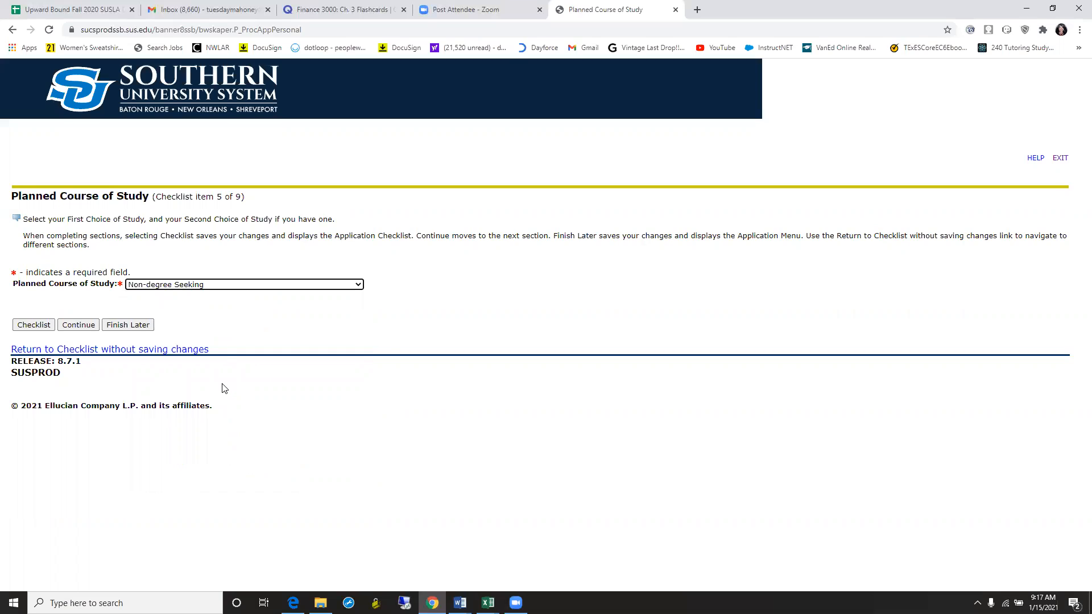
click(84, 329)
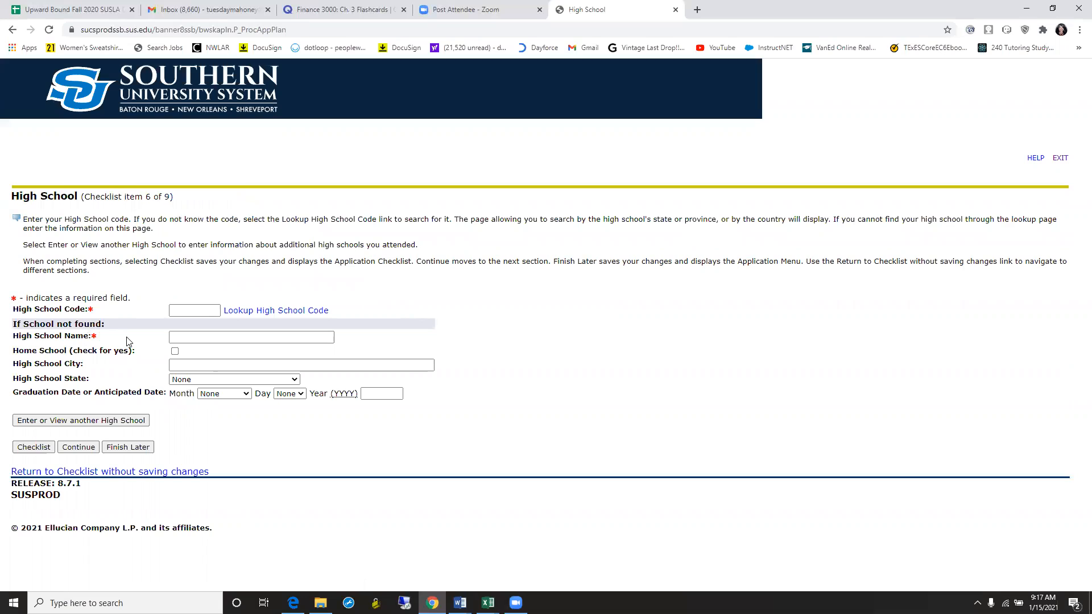
- In the High School Lookup, choose Louisiana as the state and list its cities
click(210, 312)
click(255, 312)
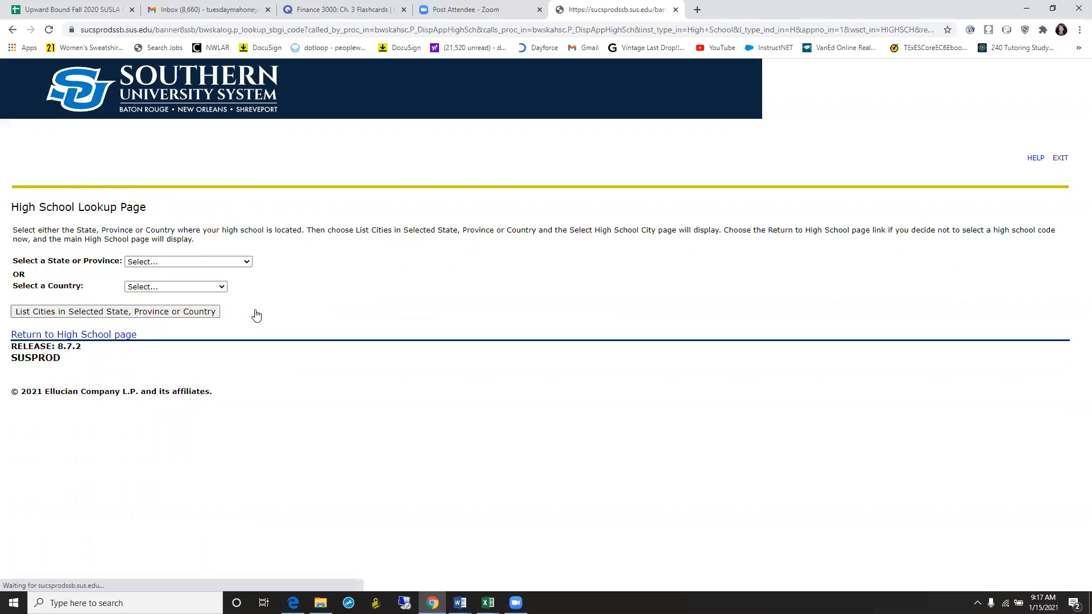
click(249, 263)
drag(247, 288, 247, 320)
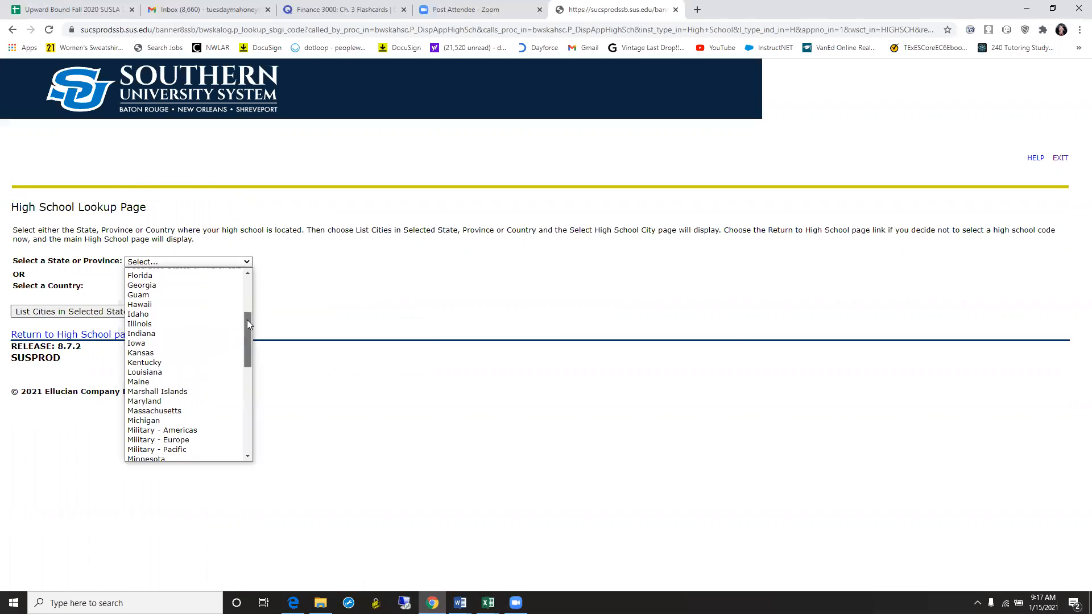
click(206, 371)
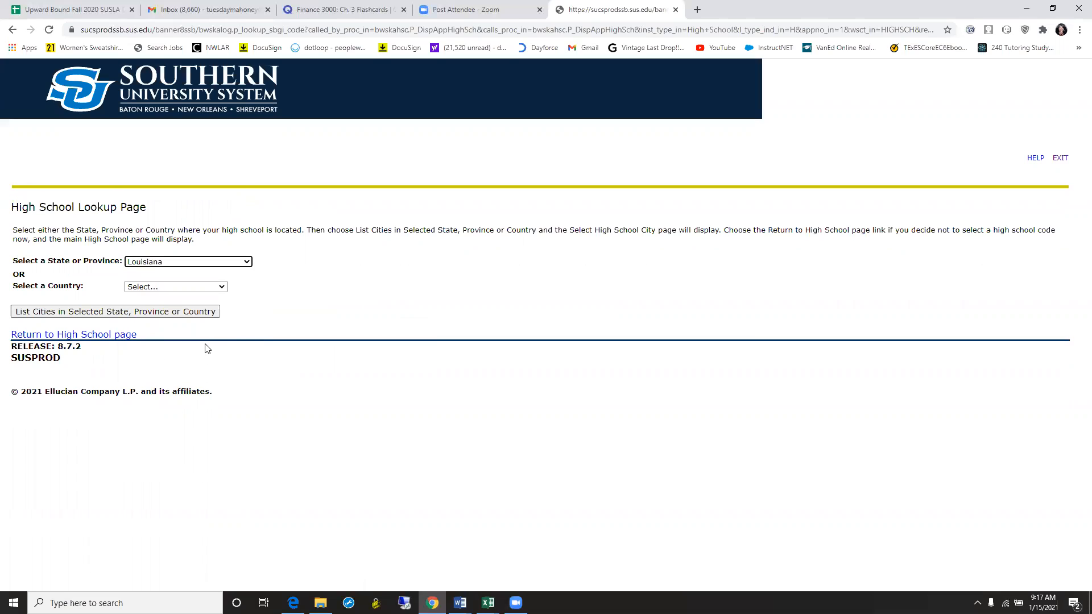
click(196, 312)
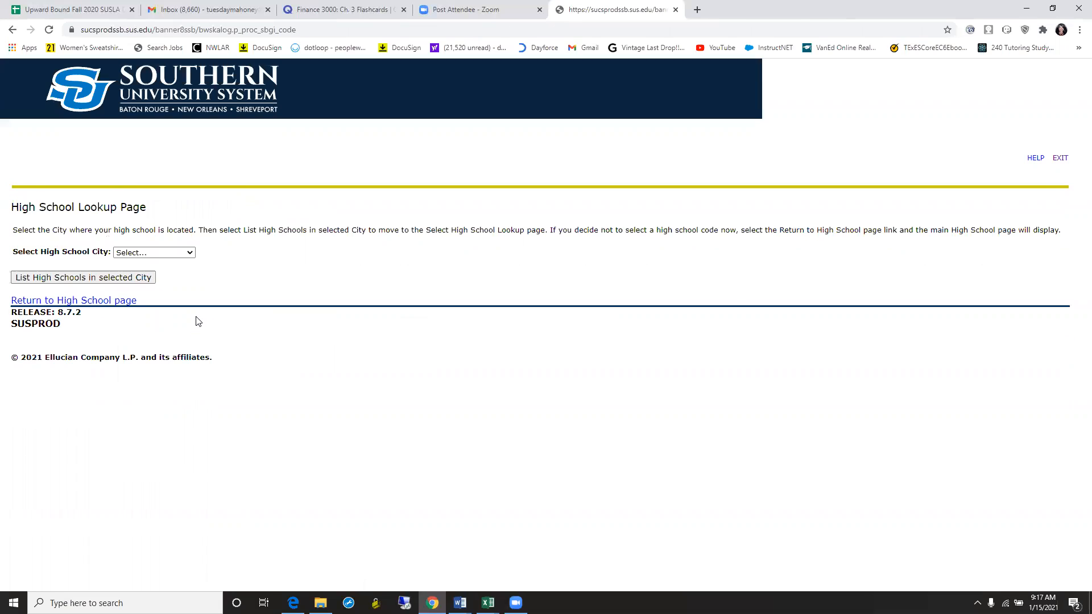
- Choose Shreveport as the high school city and list its high schools
click(192, 254)
drag(190, 276, 182, 429)
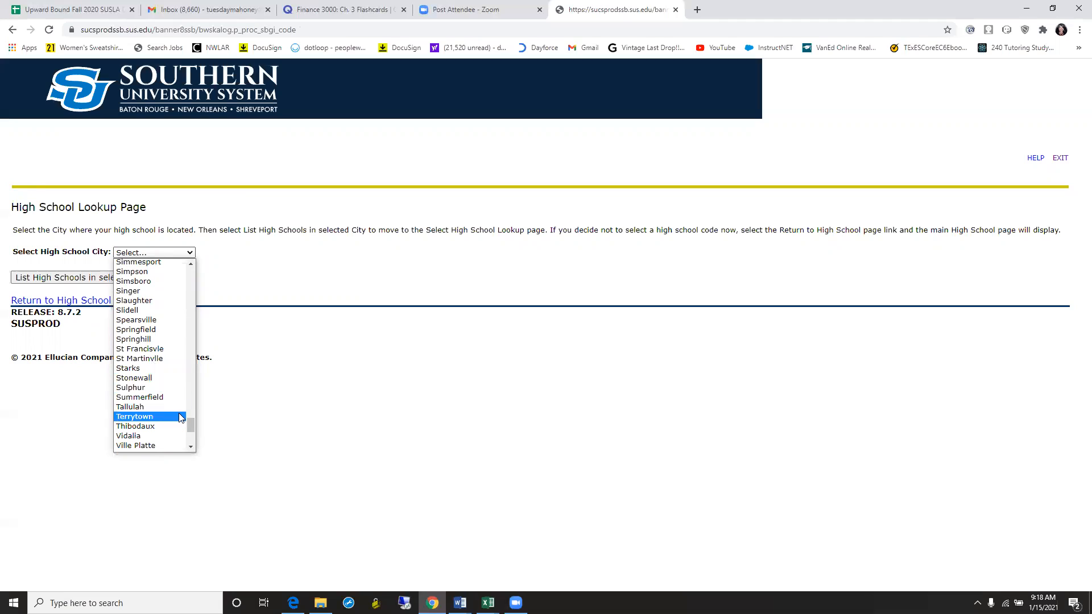
scroll(191, 426, up, 2)
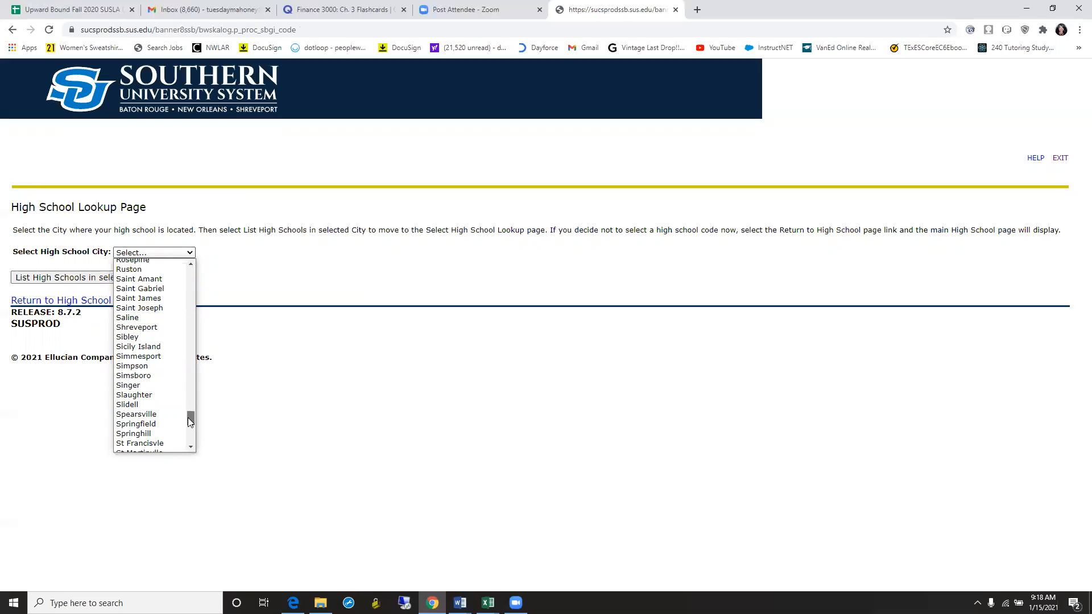
click(143, 329)
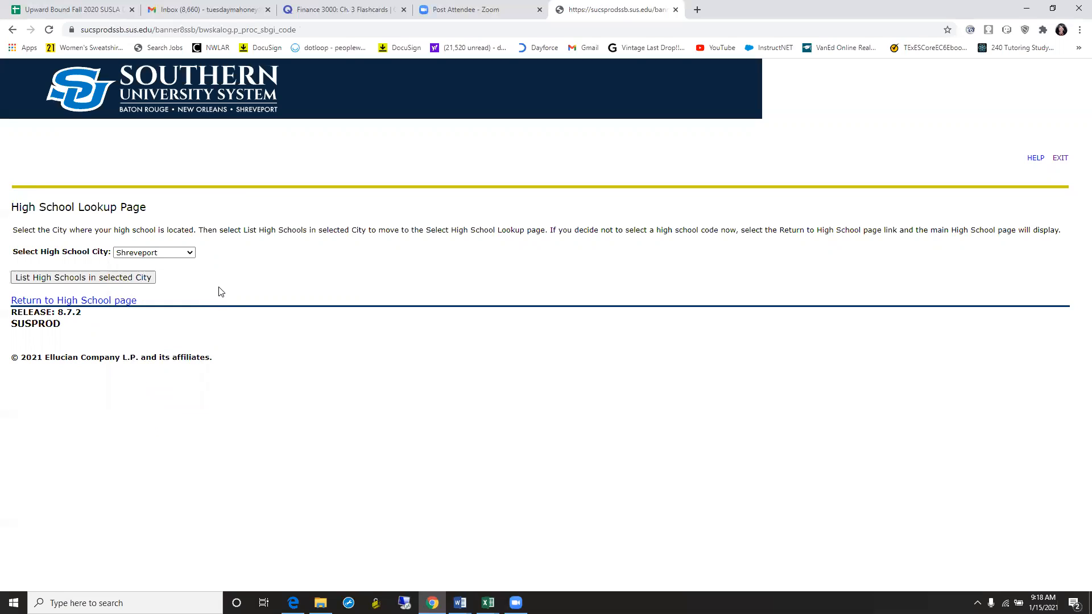
click(141, 283)
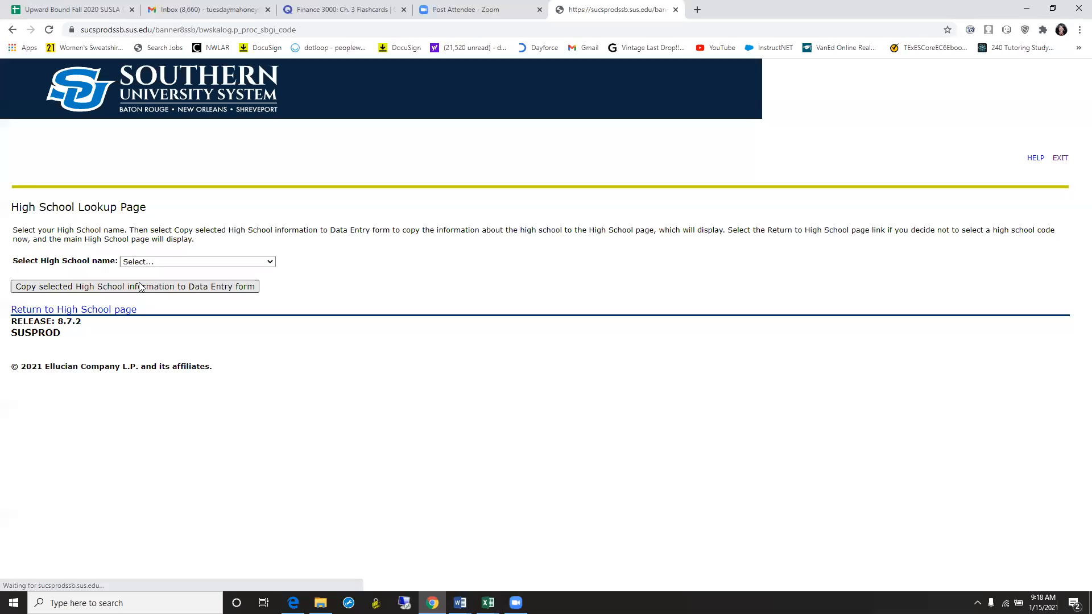
- Select BOOKER T WASHINGTON HS and copy its details, code 192675, into the form
click(146, 263)
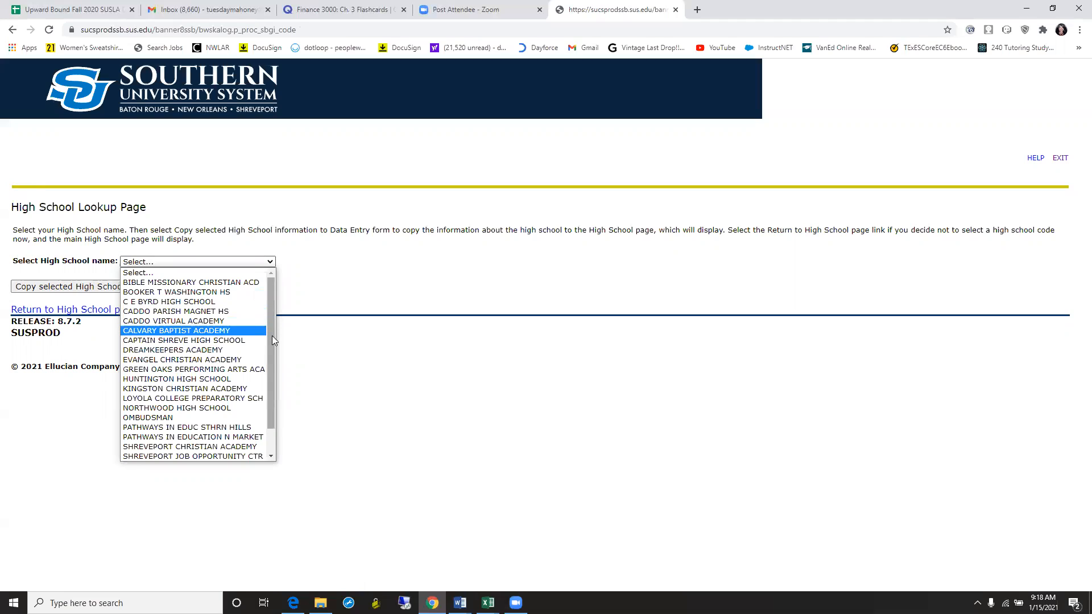
scroll(273, 355, down, 2)
scroll(273, 405, up, 1)
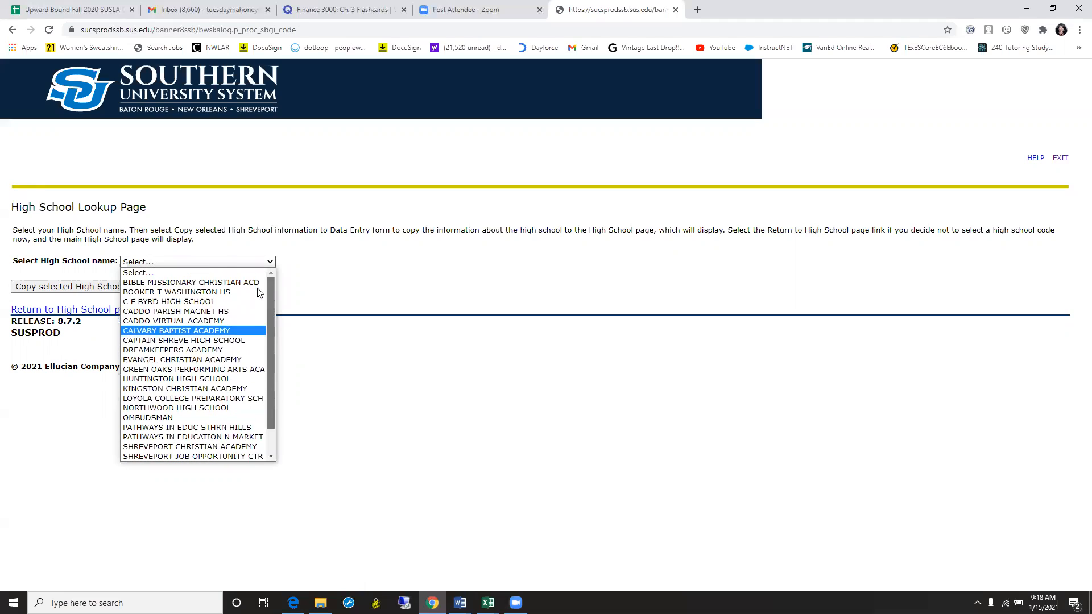
click(246, 292)
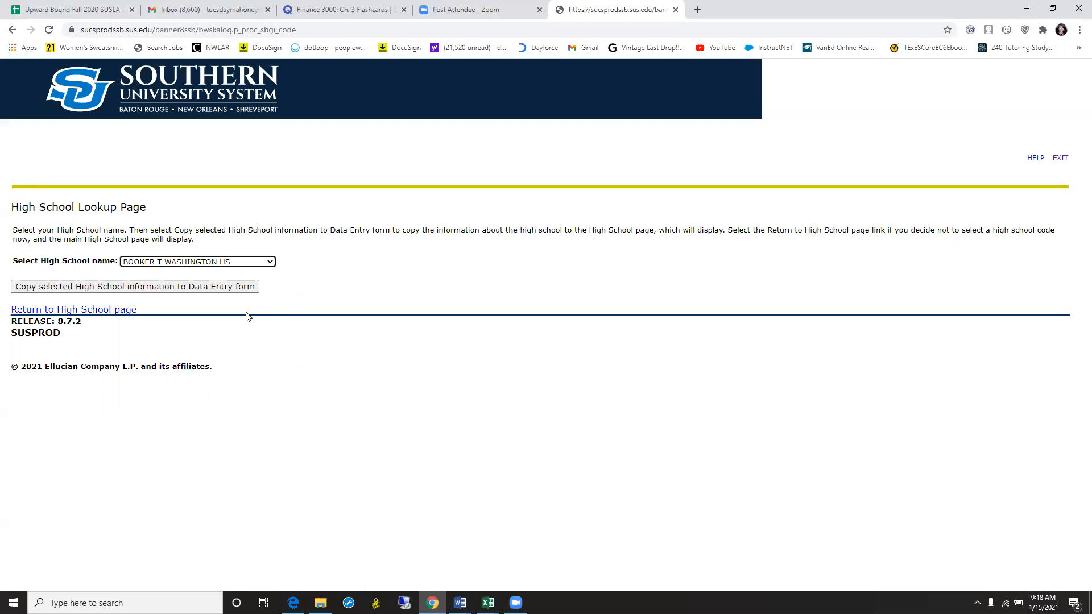
click(221, 291)
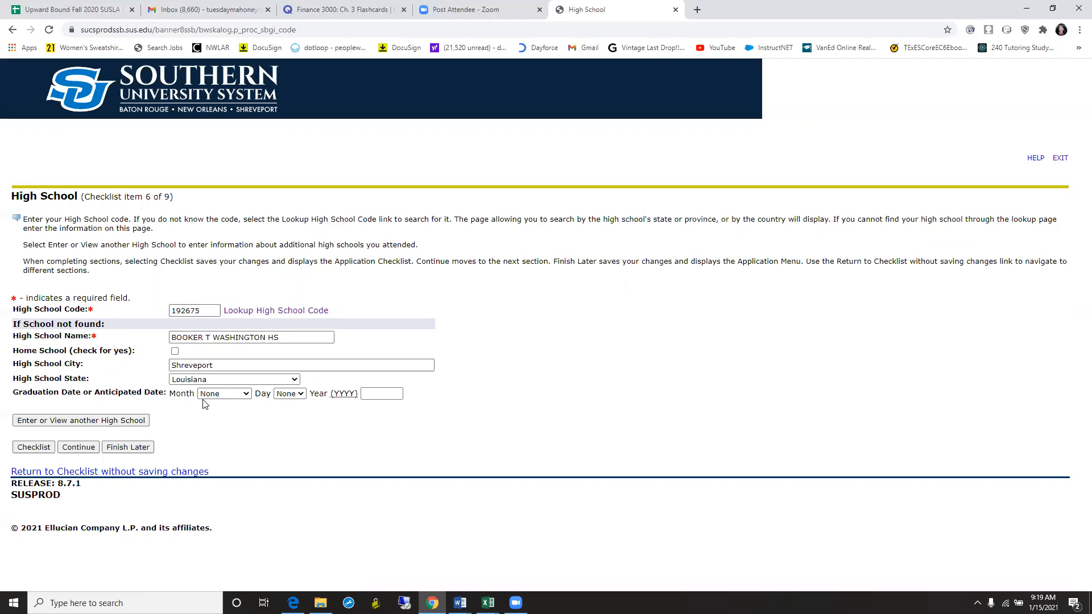
- Save the Booker T Washington HS entry and continue to Dual Enrollment Credit
click(78, 448)
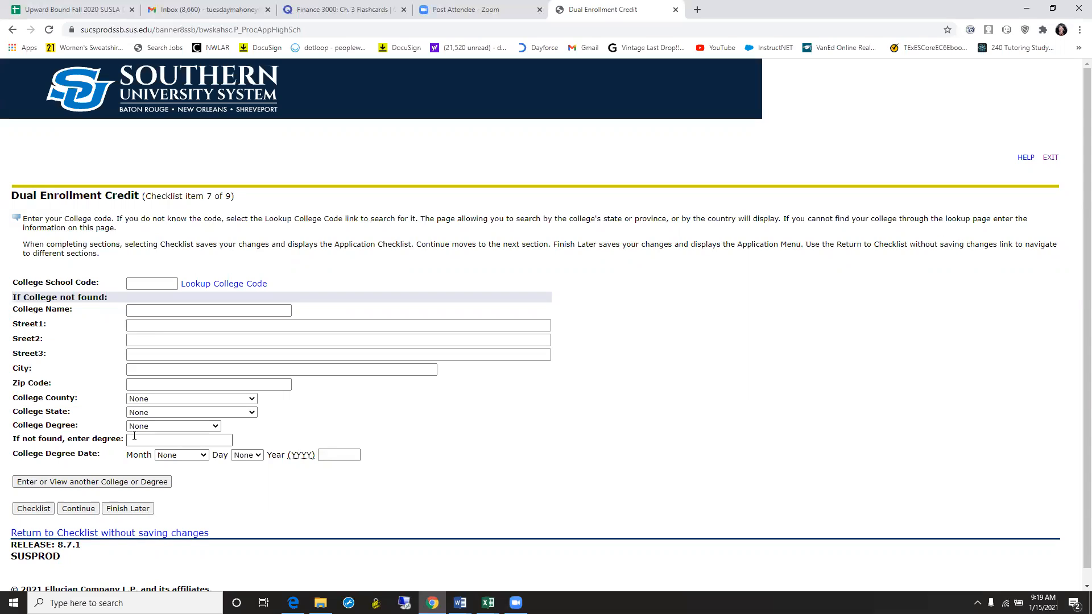
- Continue through the blank Dual Enrollment Credit and Parent/Guardian Information pages
click(79, 509)
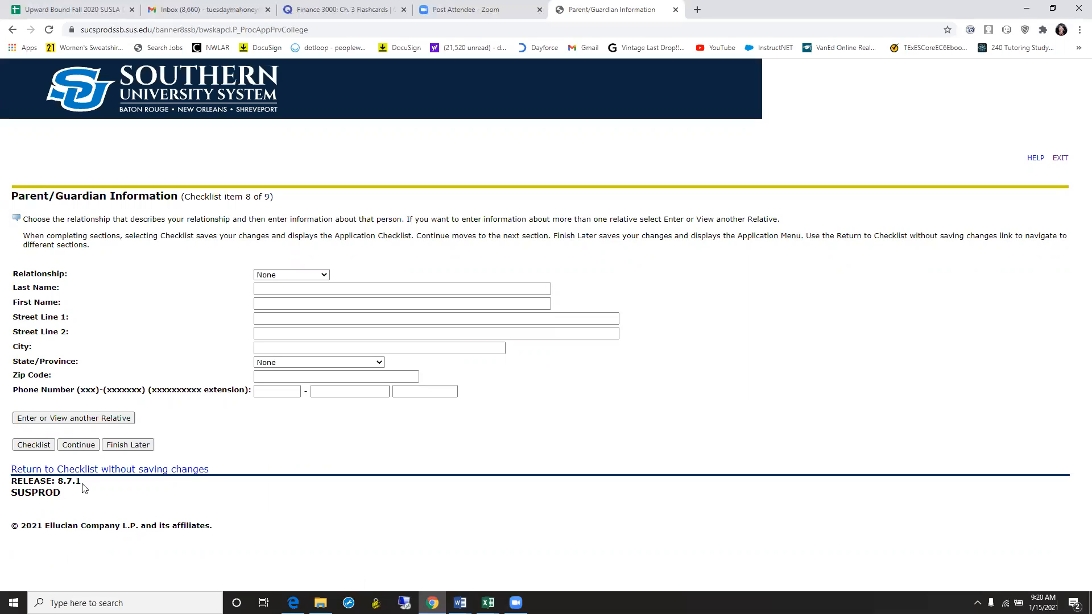
click(84, 448)
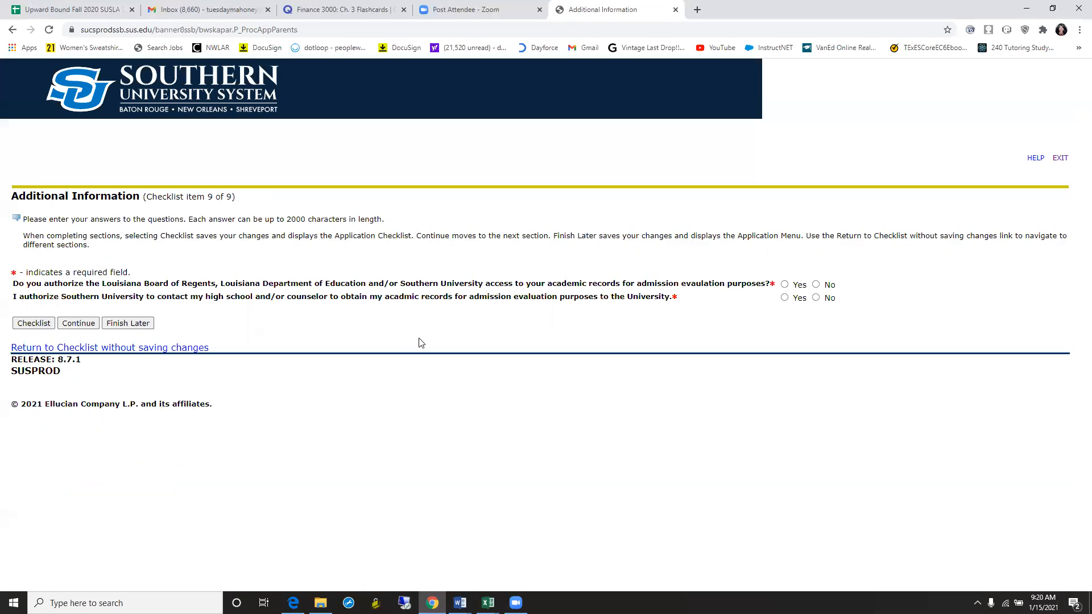
- Answer Yes to academic-records access and high-school contact authorizations, then continue
click(785, 286)
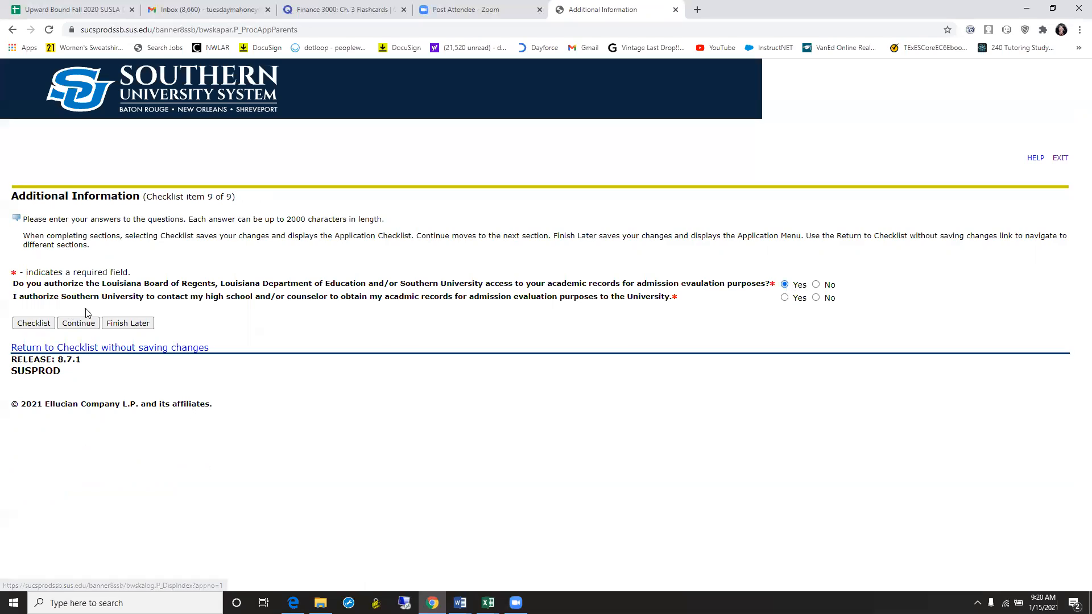
click(785, 298)
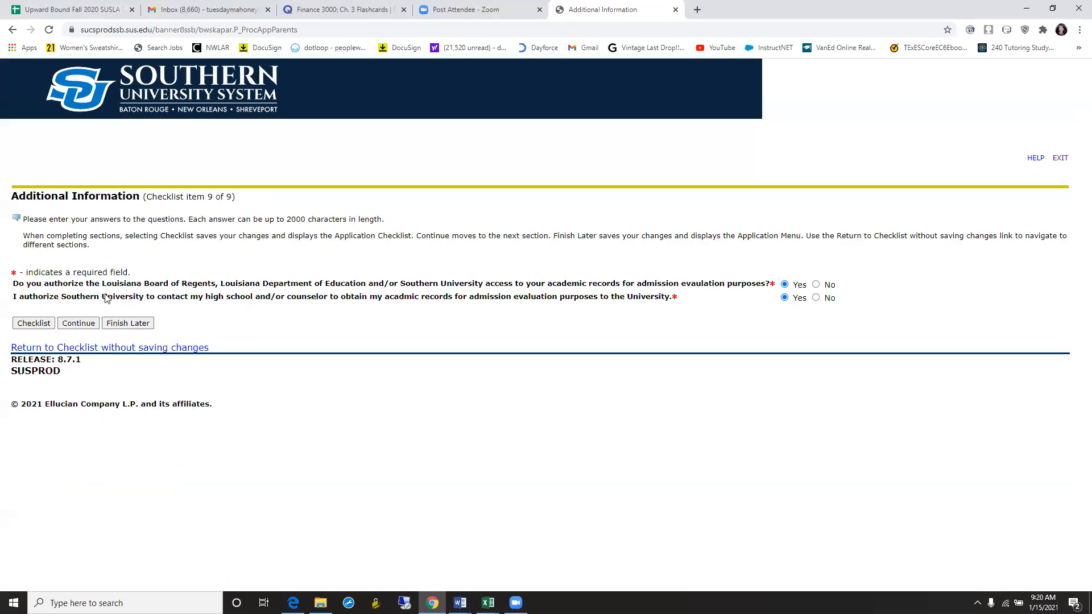
click(78, 324)
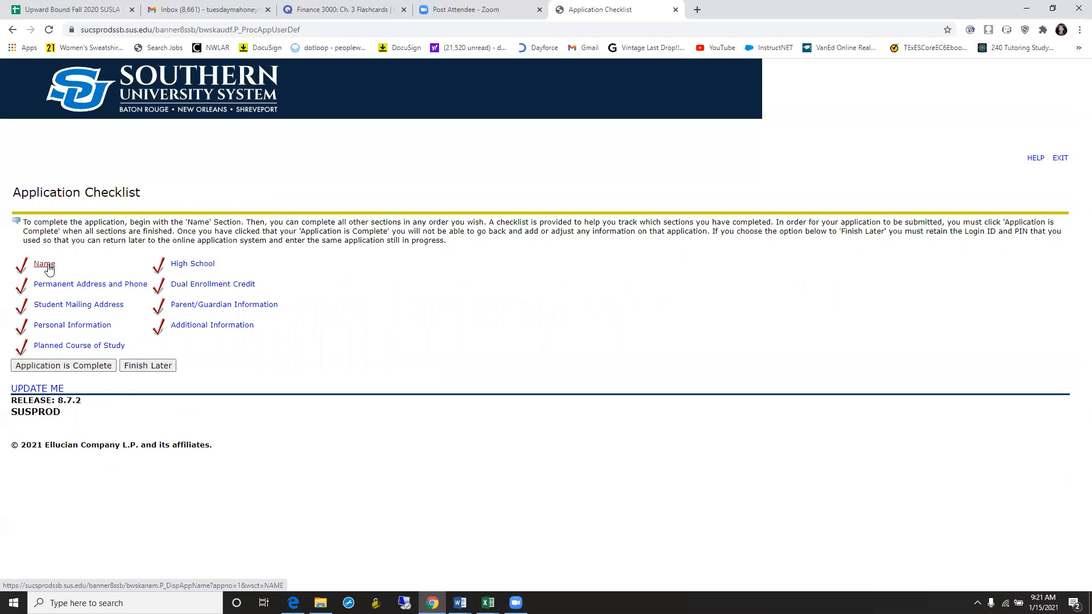
- Mark the application complete and accept the admissions agreement terms, reaching the $75.00 fee signature page
click(94, 370)
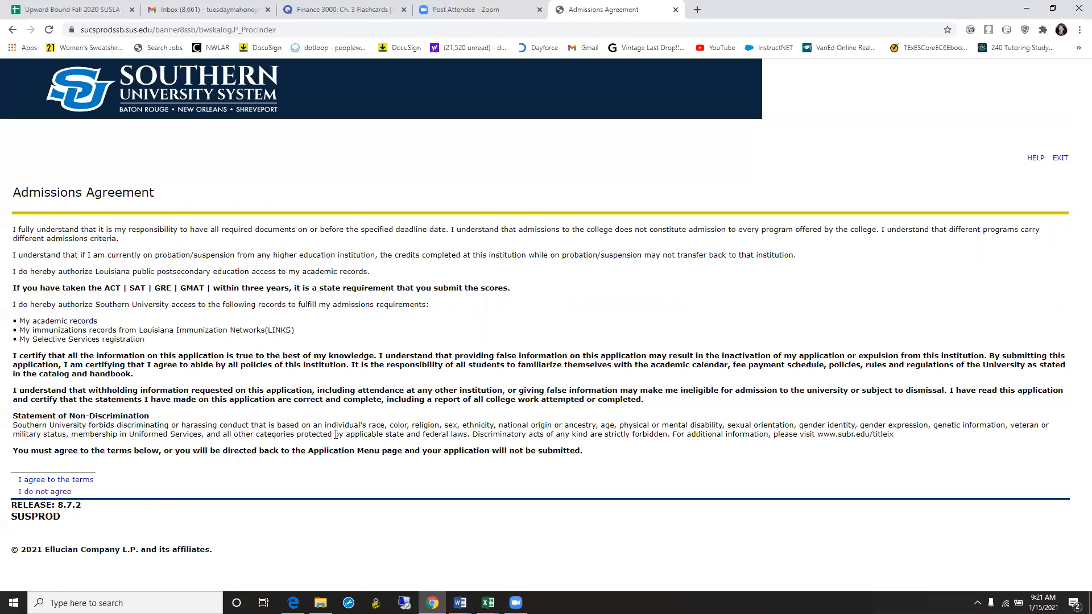
click(76, 481)
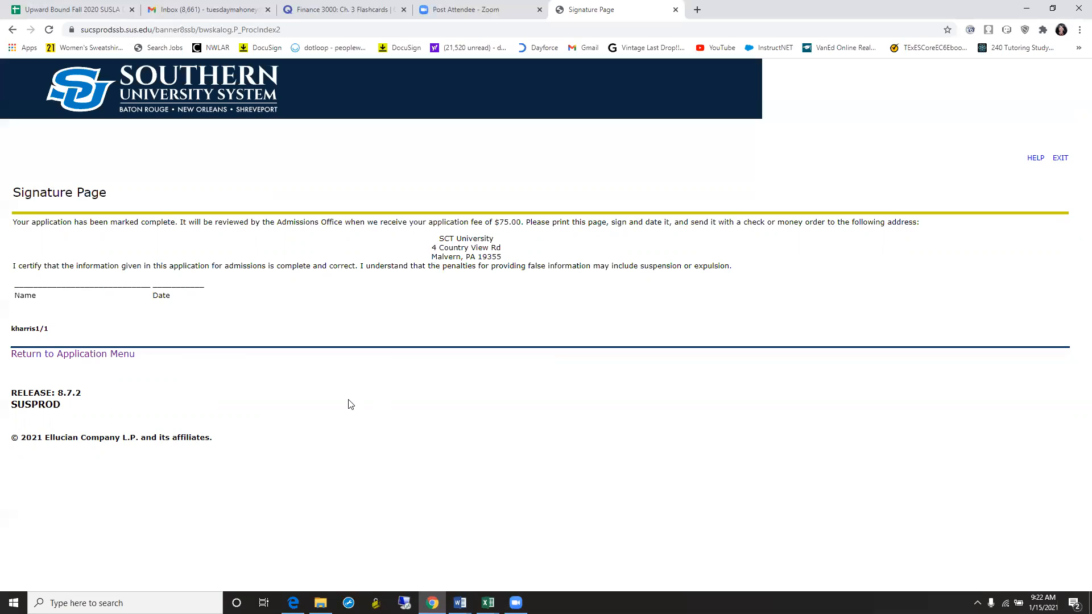
- Confirm the SUSLA - 2021 Spring Dual Enrollment HS application under Submitted Applications, then log out
click(126, 360)
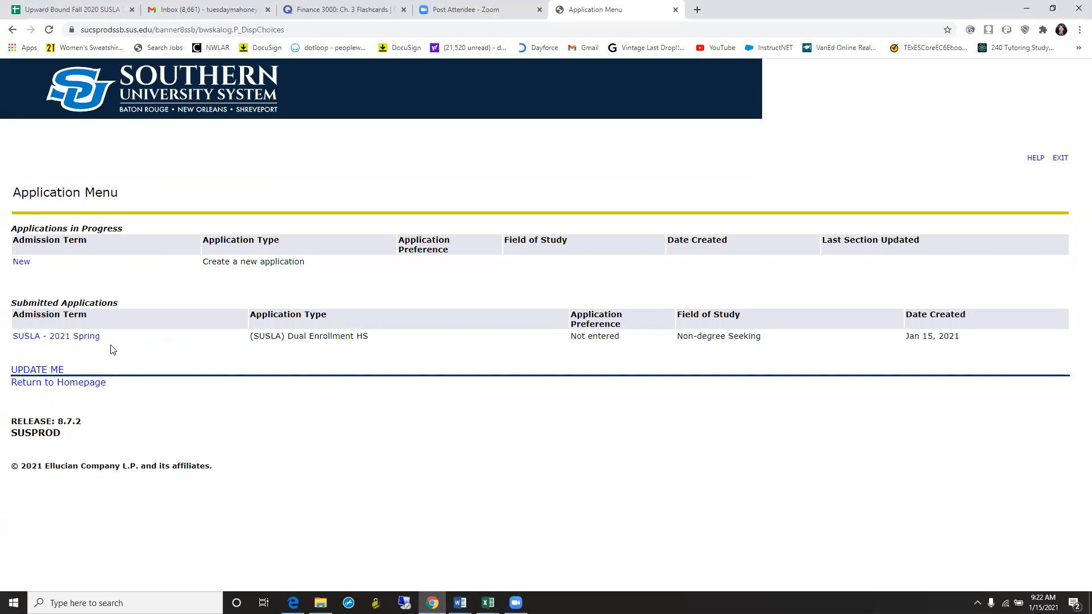
drag(28, 302, 202, 307)
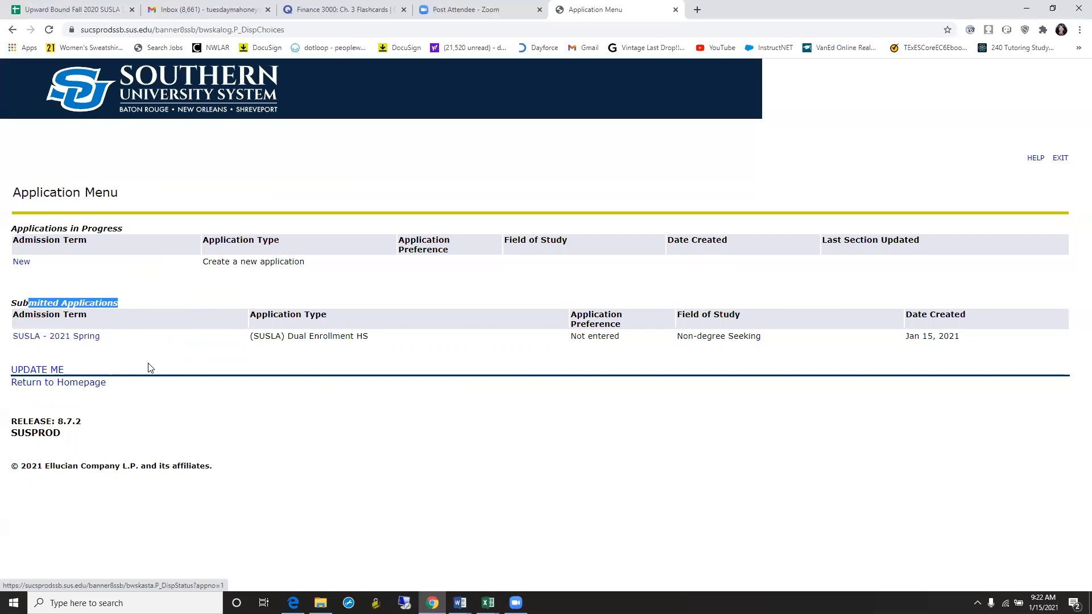
click(208, 354)
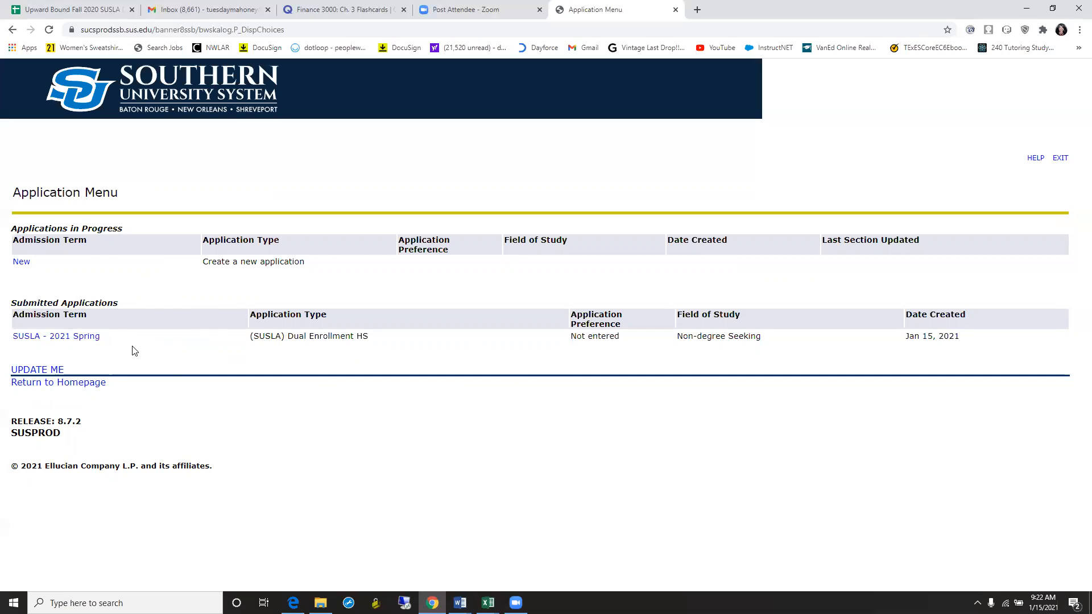
click(90, 383)
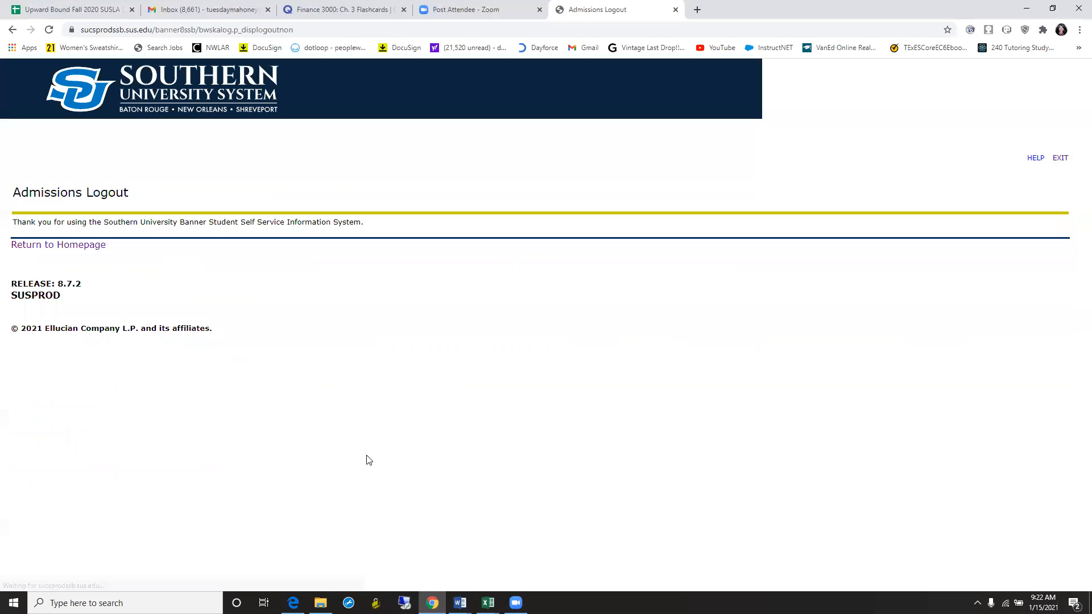
- Go from the Admissions Logout page to the Banner homepage and reopen Admissions Login
click(75, 246)
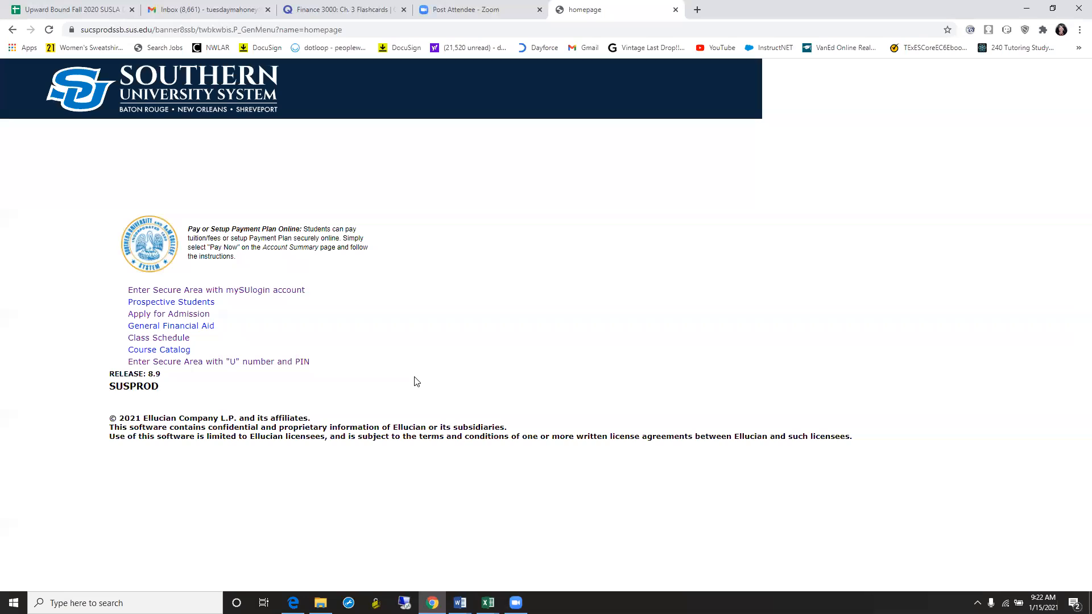
click(208, 325)
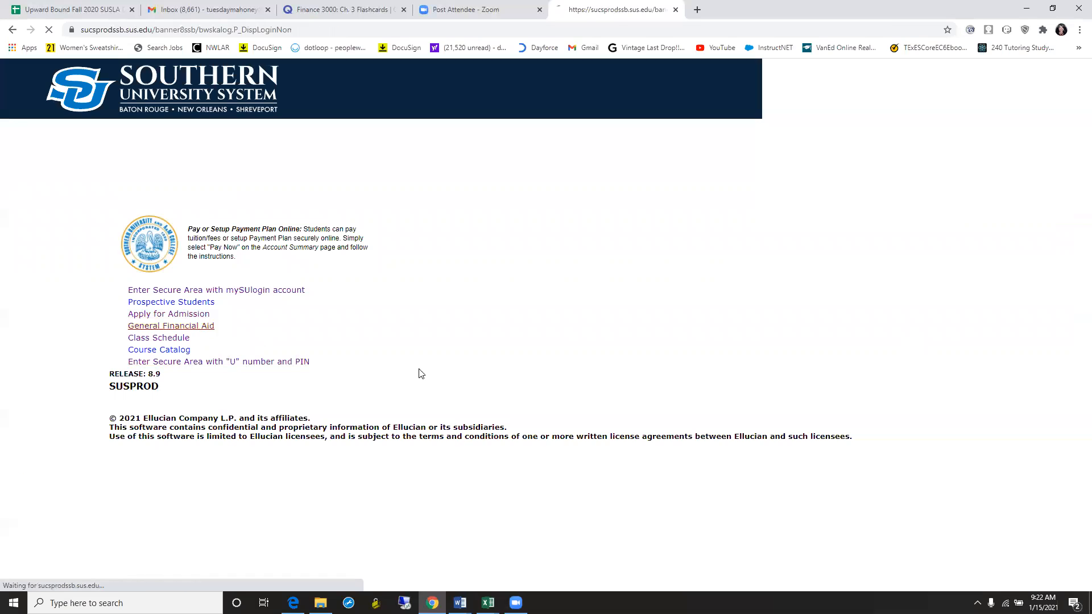